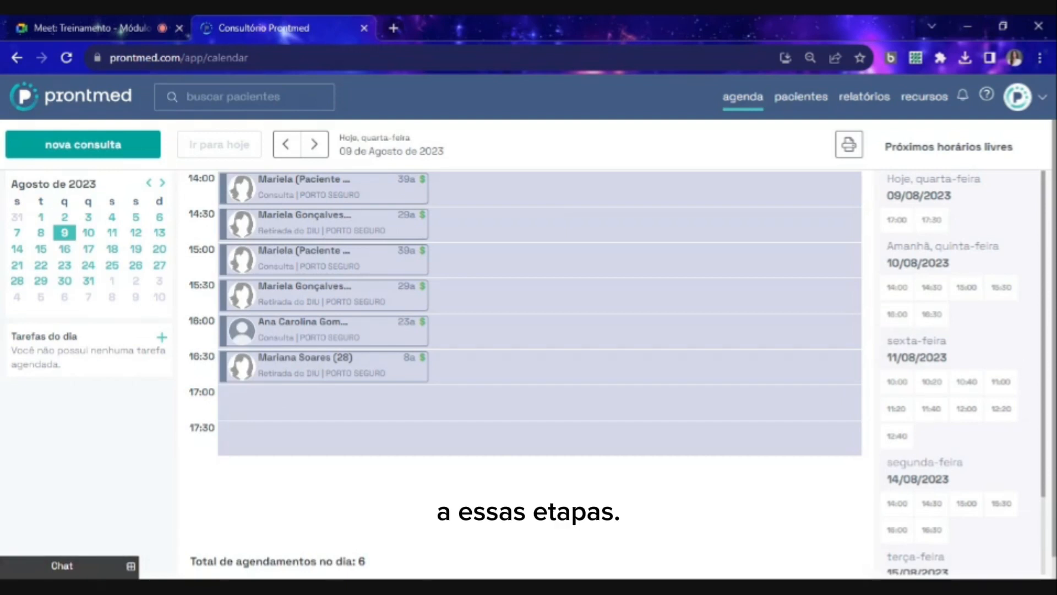
- Open the financial report from the resources area and set its period to Outro intervalo
click(927, 109)
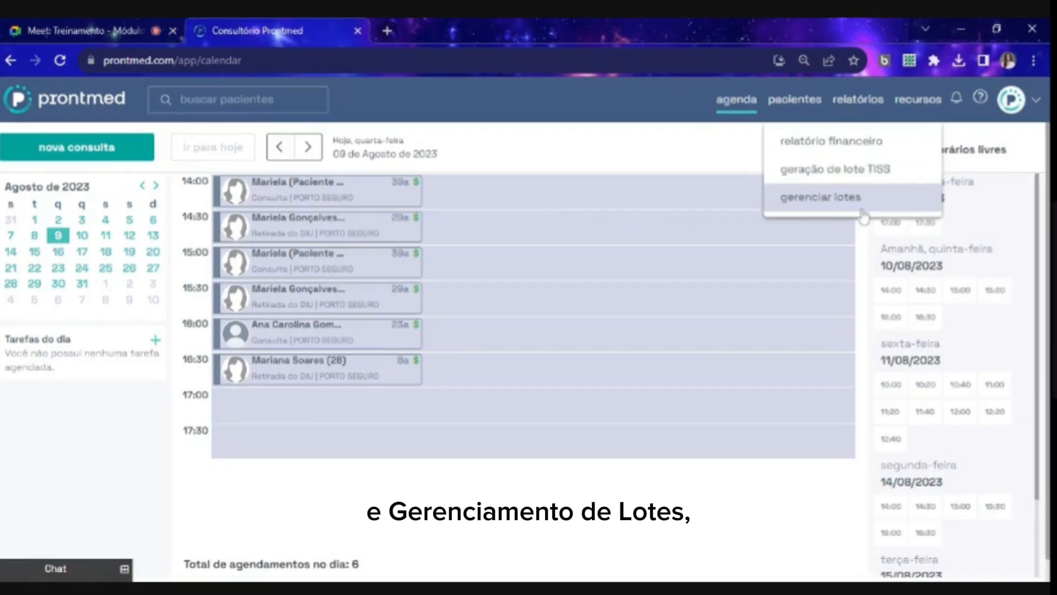
click(818, 144)
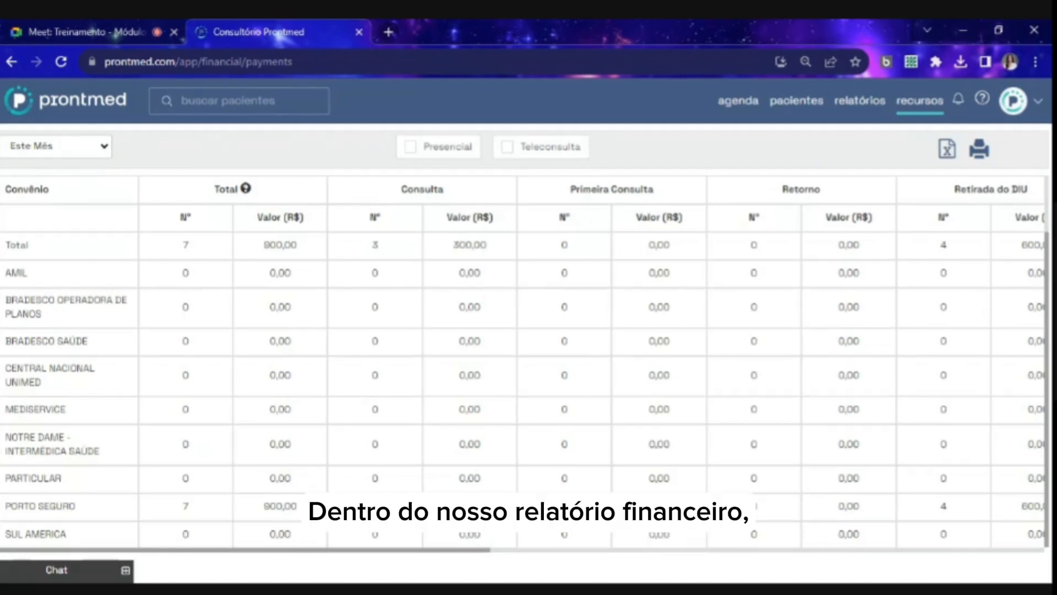
click(105, 148)
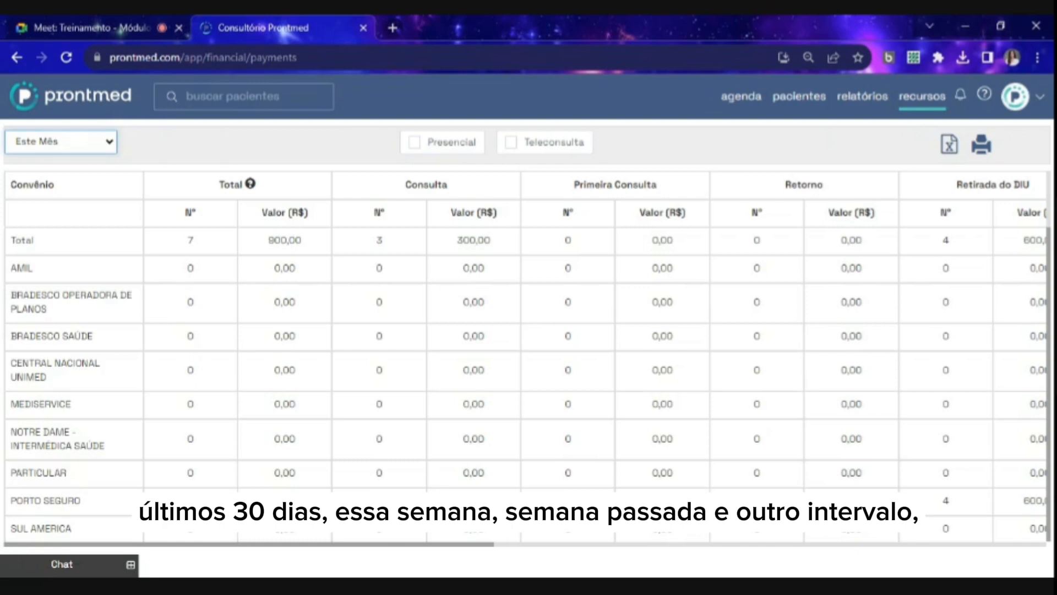
key(Return)
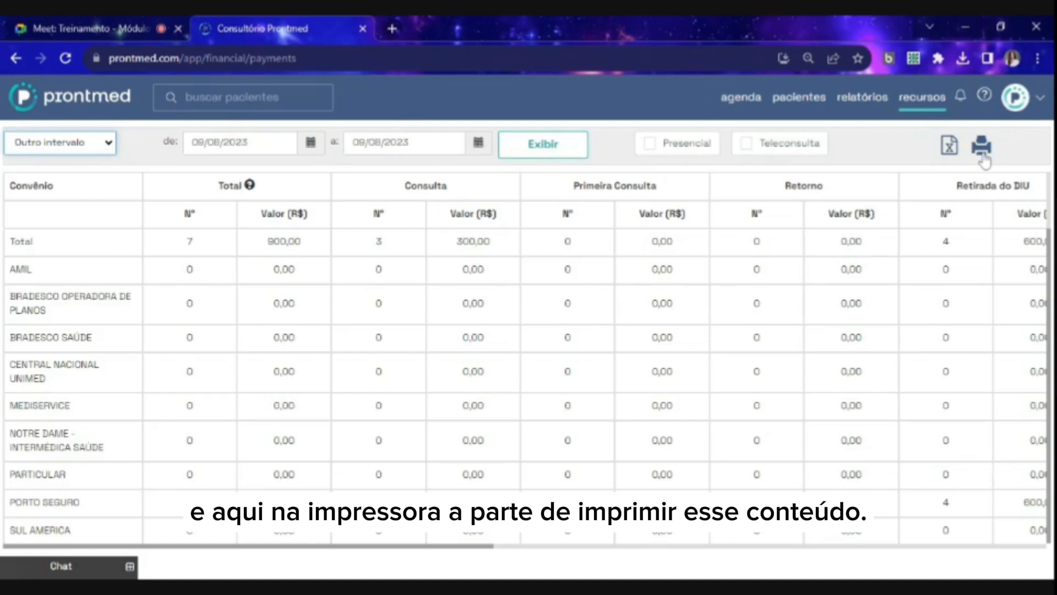
click(877, 157)
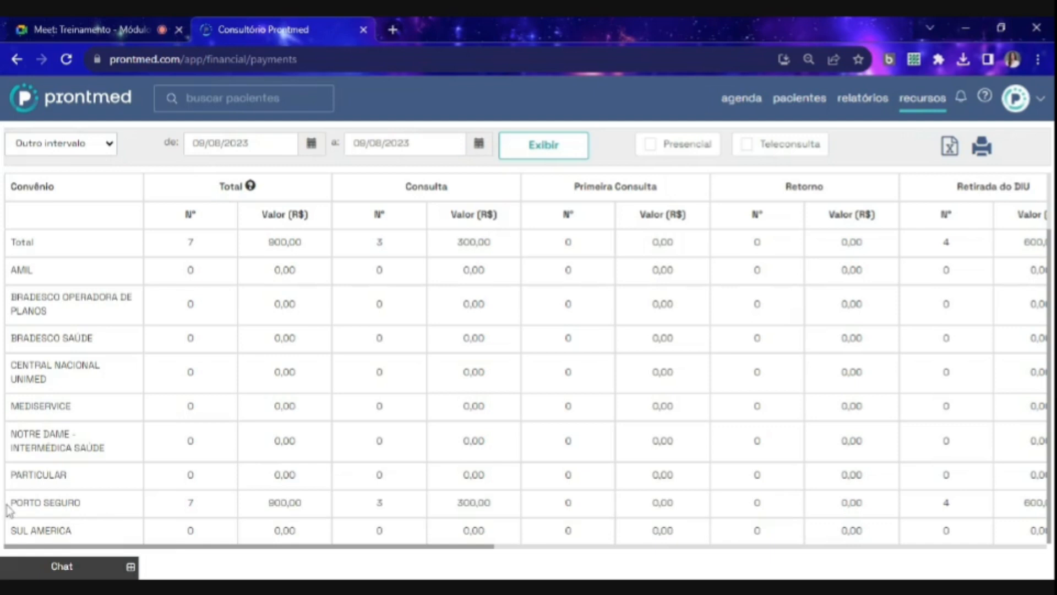
- Examine the PORTO SEGURO row's counts and values for Consulta and Retirada do DIU in the financial report
drag(10, 509, 87, 508)
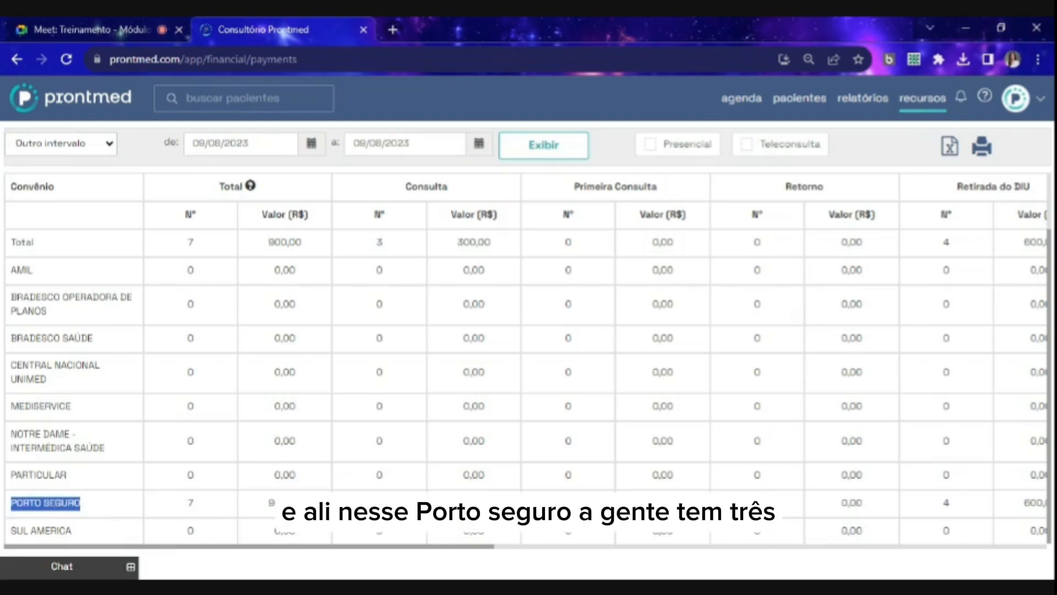
click(379, 506)
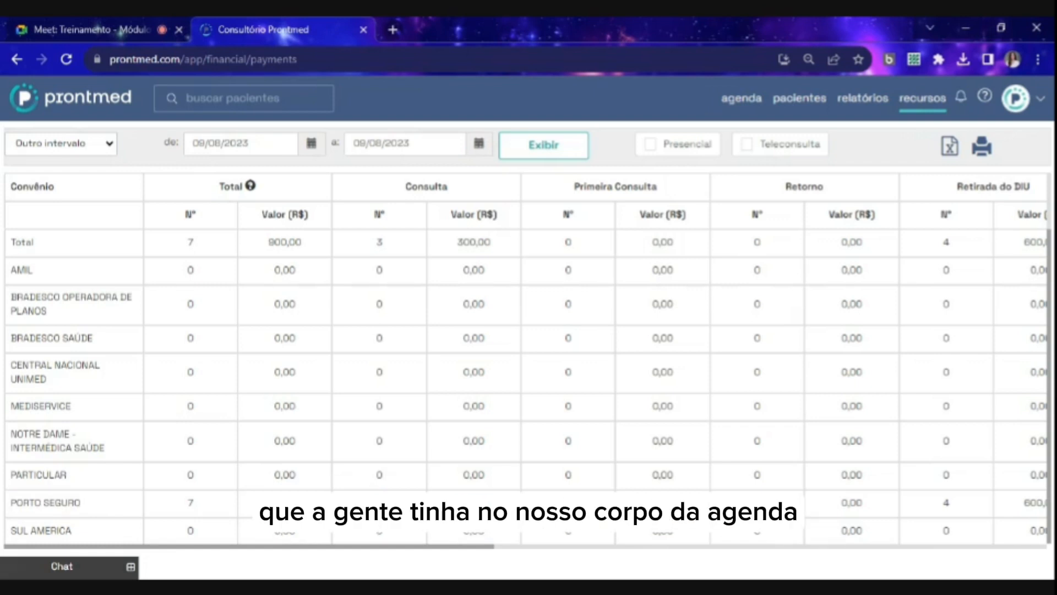
drag(470, 553, 533, 559)
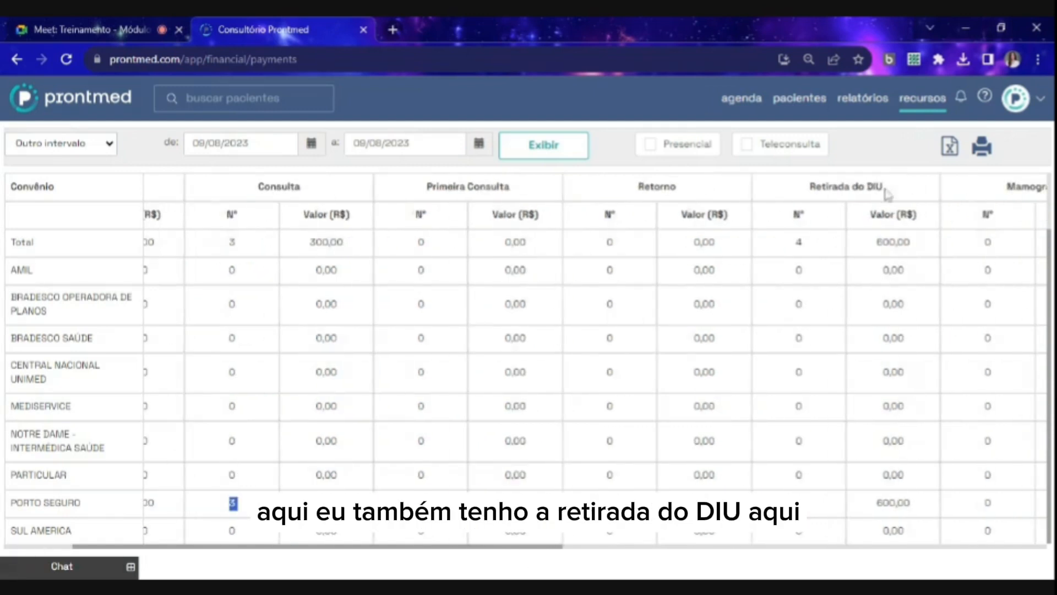
drag(915, 502, 779, 503)
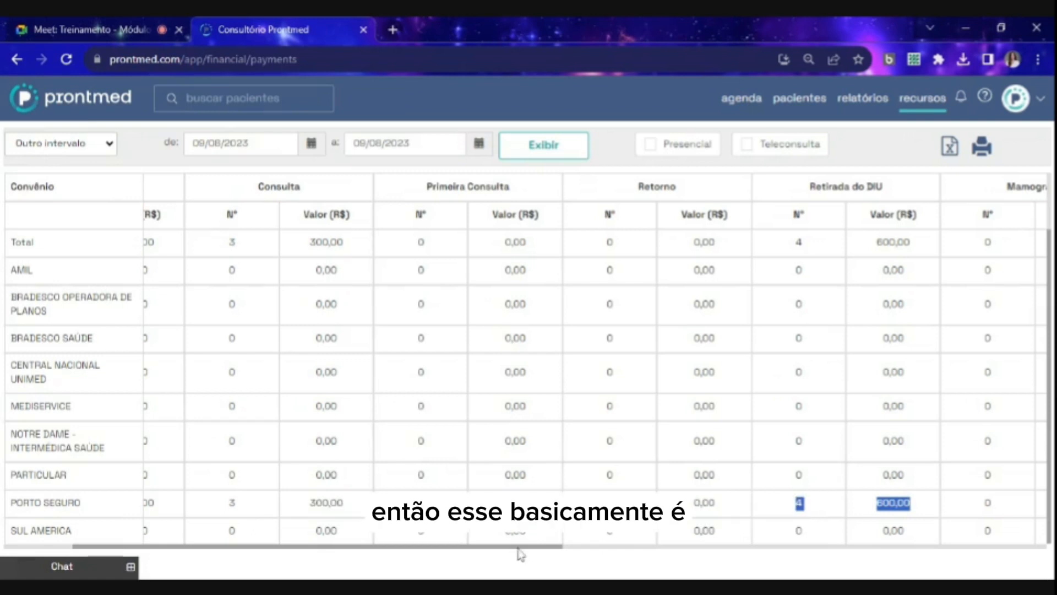
drag(521, 548, 413, 551)
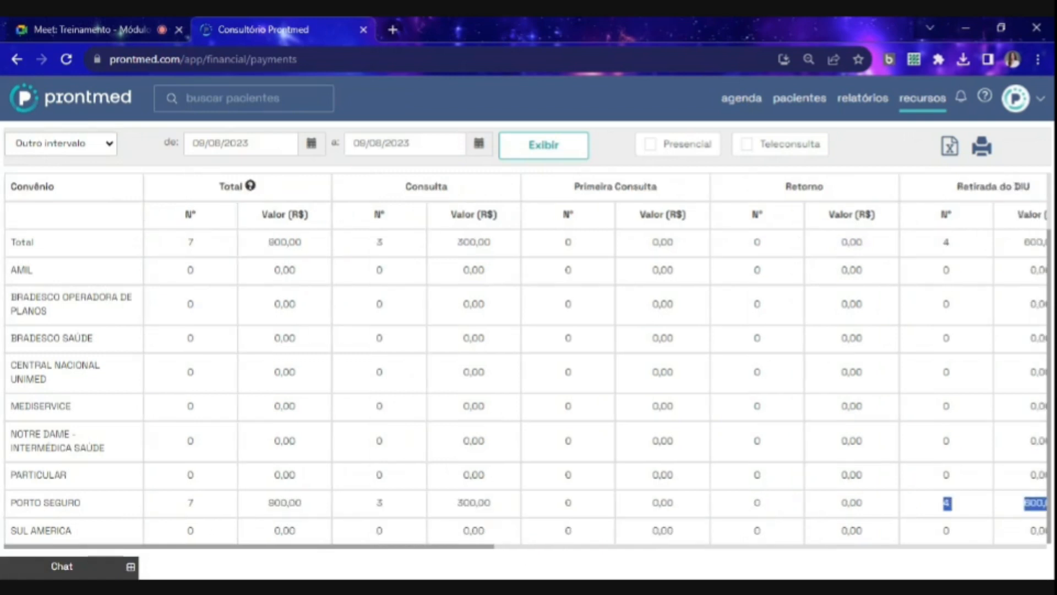
- Open TISS batch generation and filter for Guia de Consulta, all service units, Todas especialidades and operator PORTO SEGURO
click(869, 200)
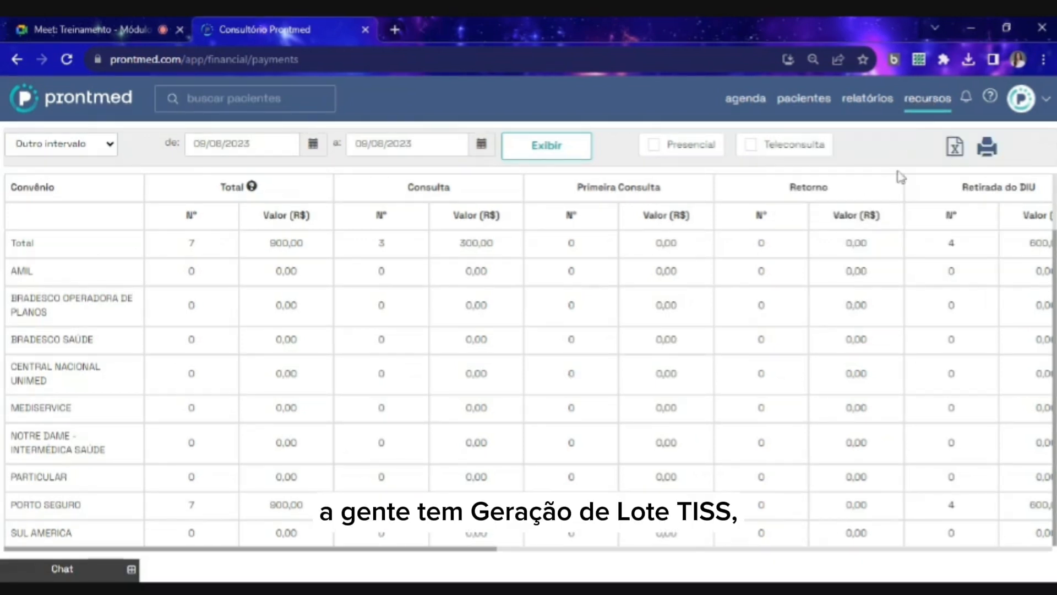
click(875, 171)
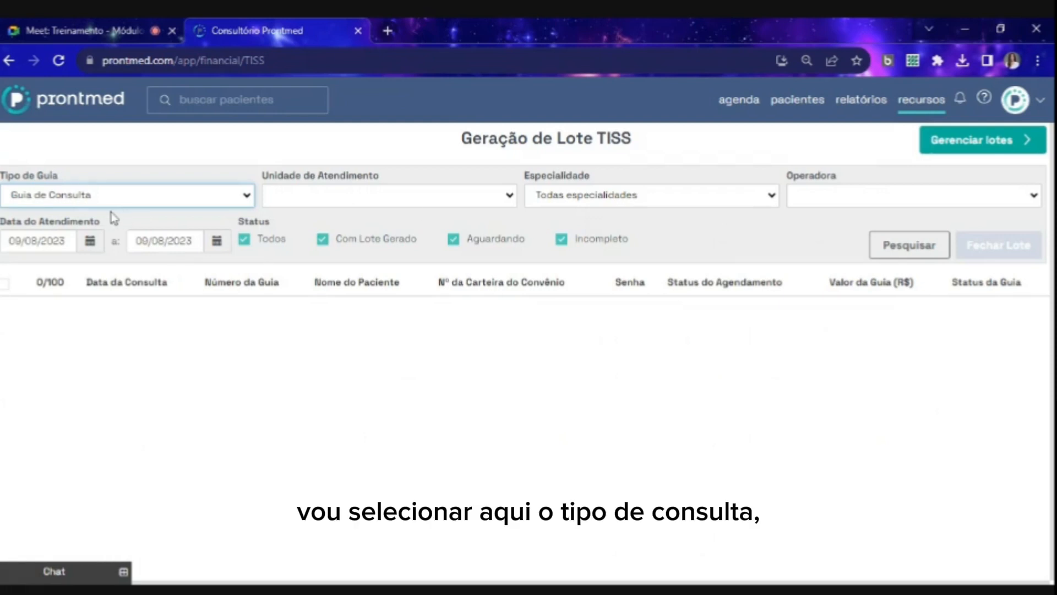
click(499, 203)
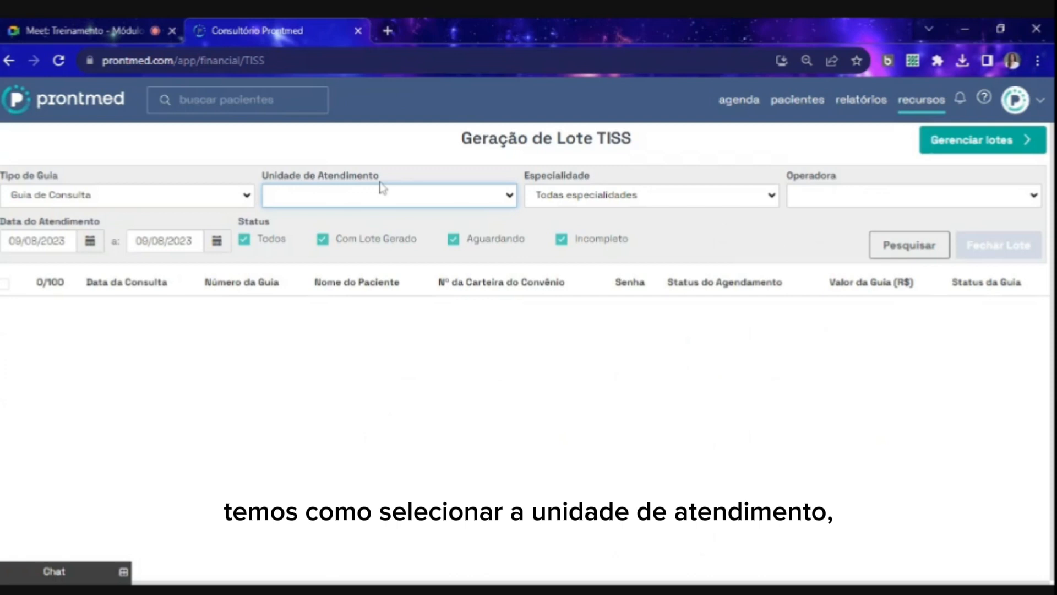
click(349, 214)
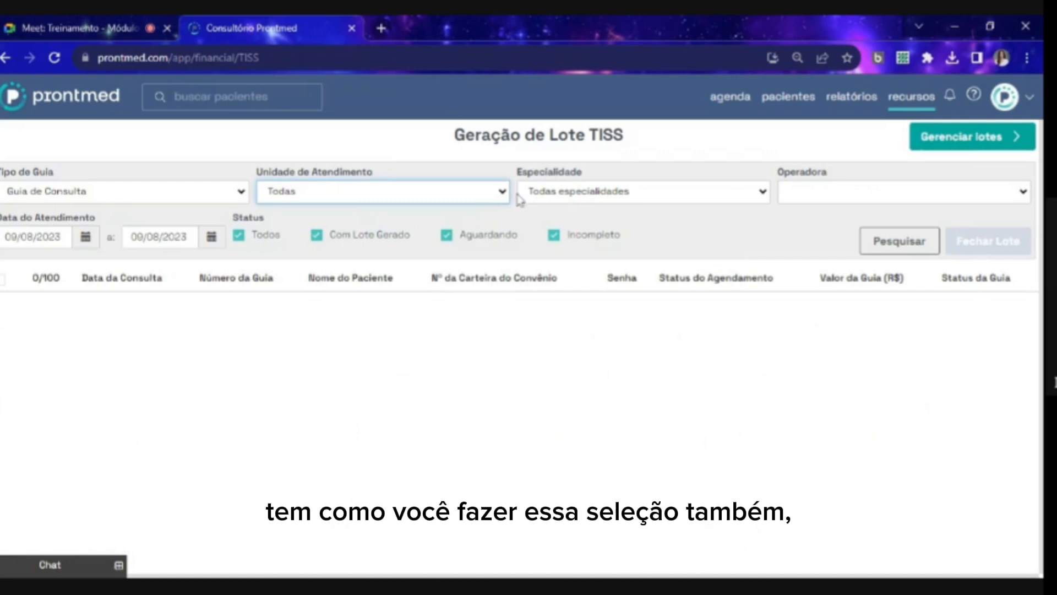
click(763, 193)
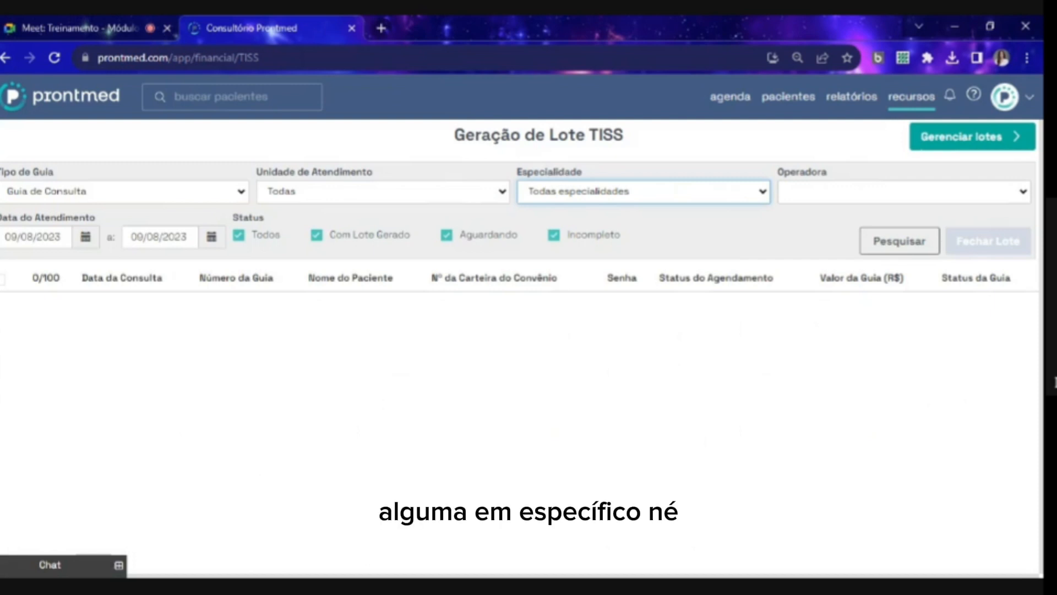
click(810, 193)
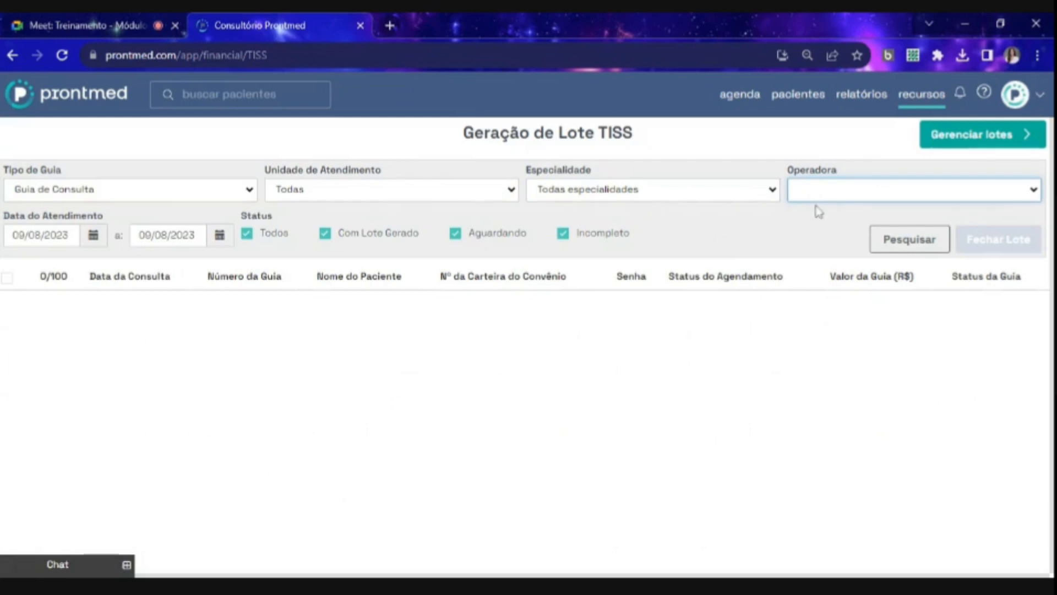
click(819, 213)
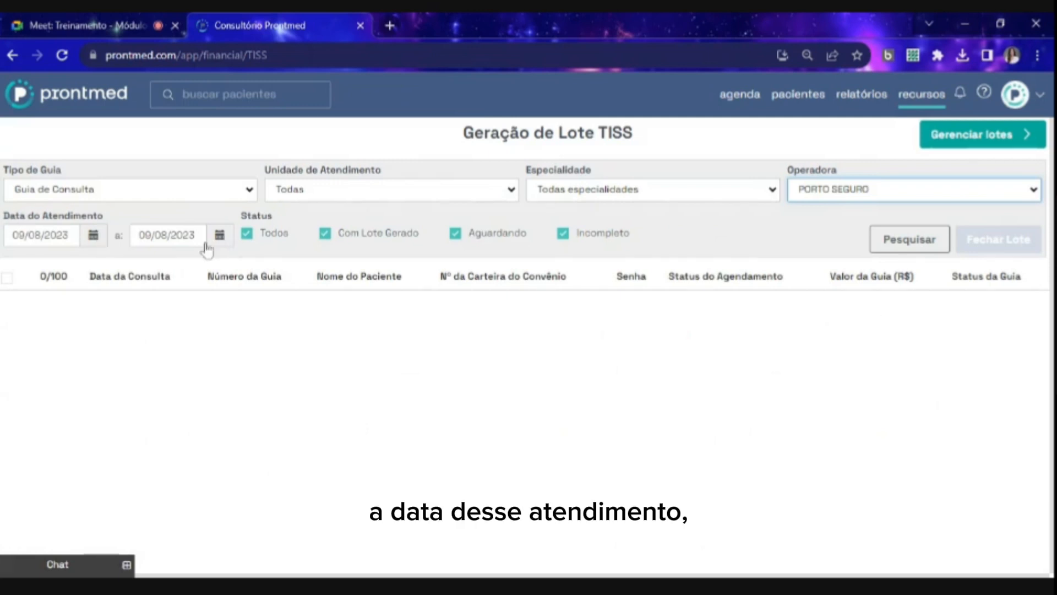
- Keep 09/08/2023 as both start and end service dates and search for the matching guides
click(102, 243)
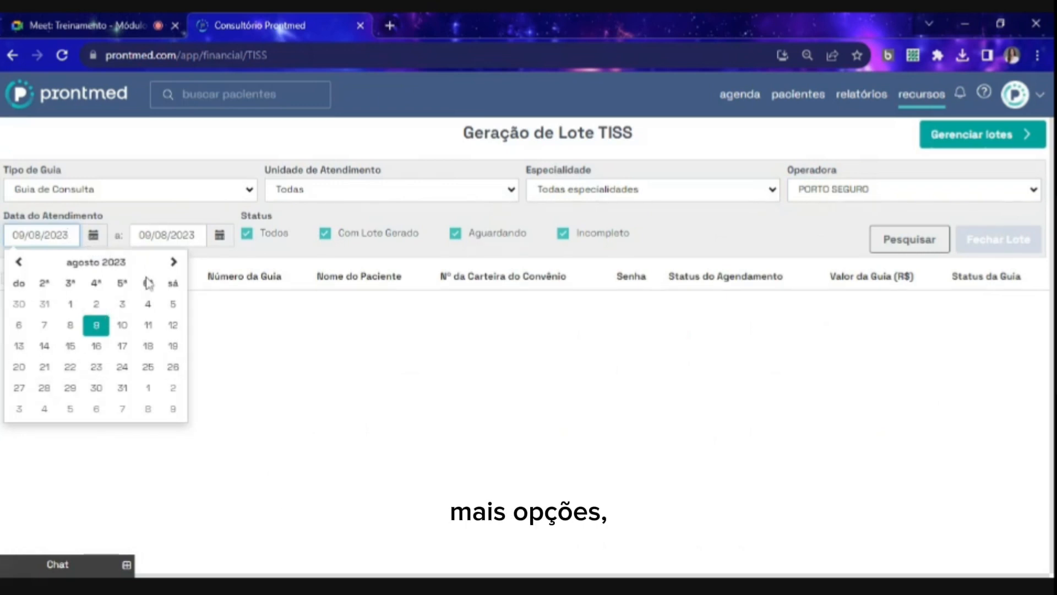
click(219, 238)
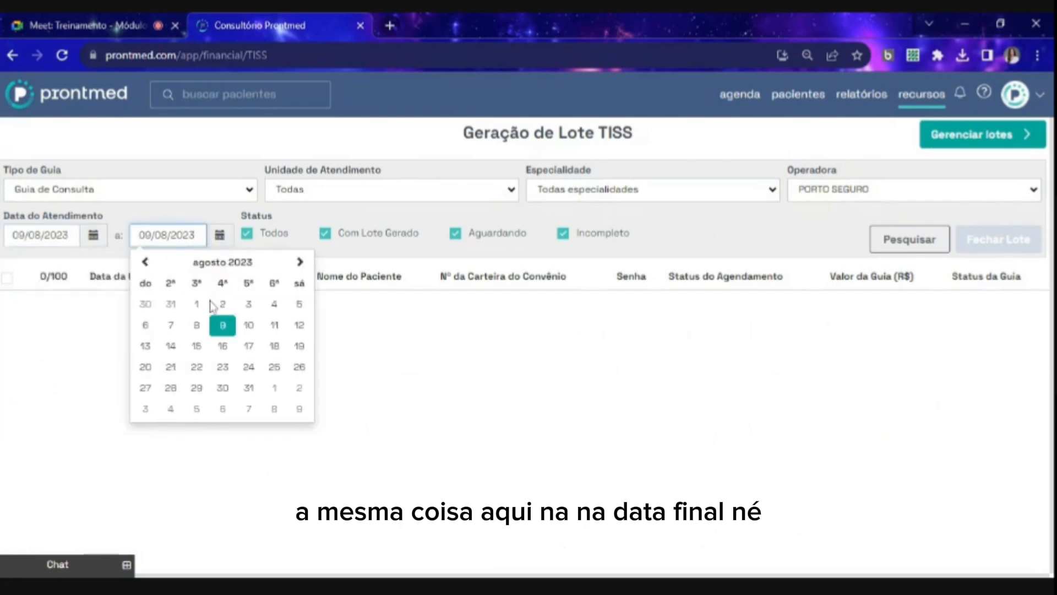
click(96, 268)
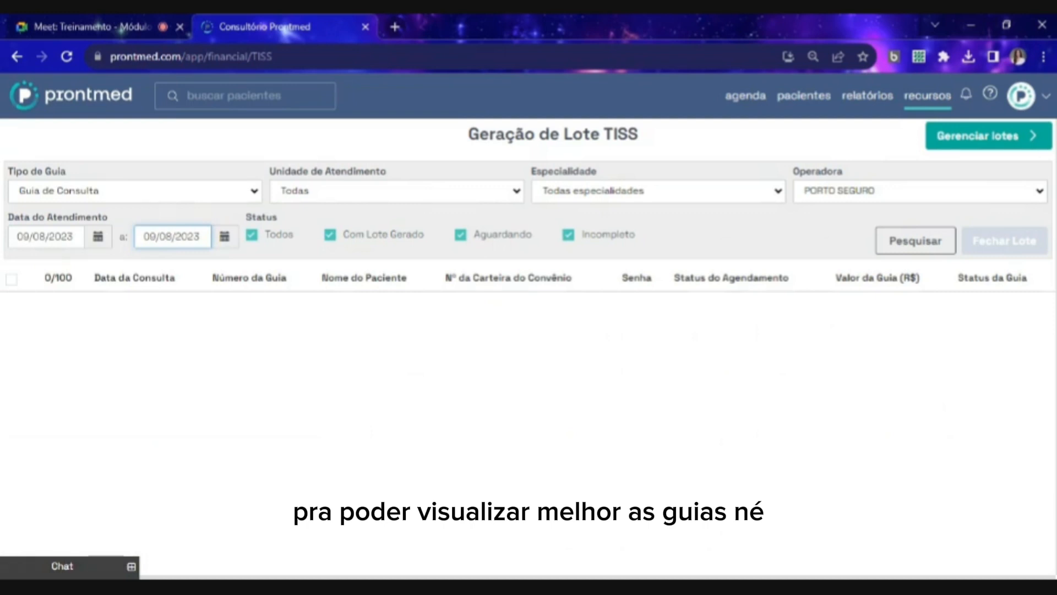
click(896, 251)
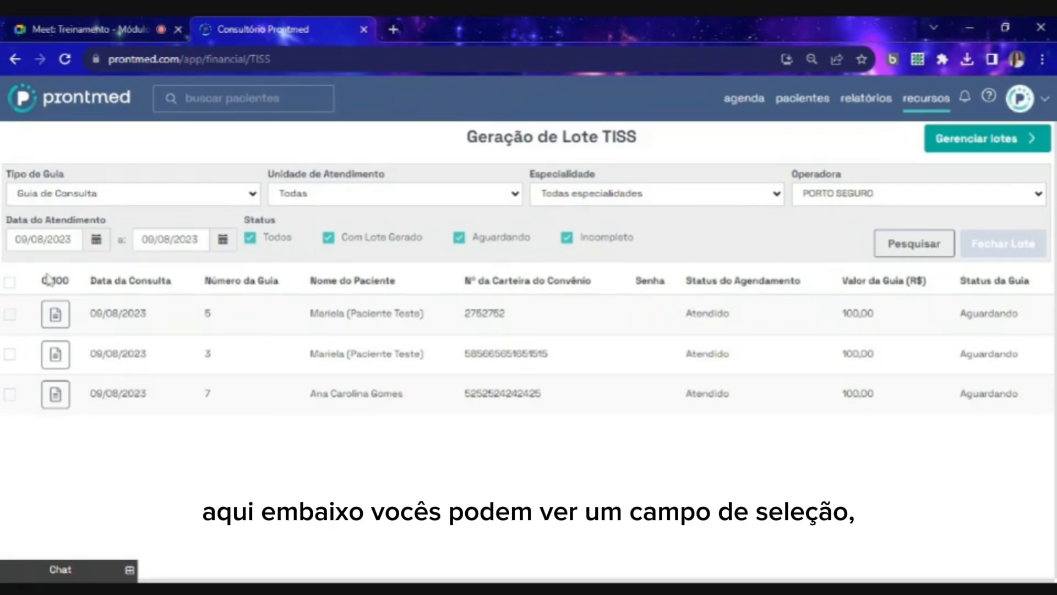
- Select all listed guides and check the selection counter against the per-batch limit
click(9, 283)
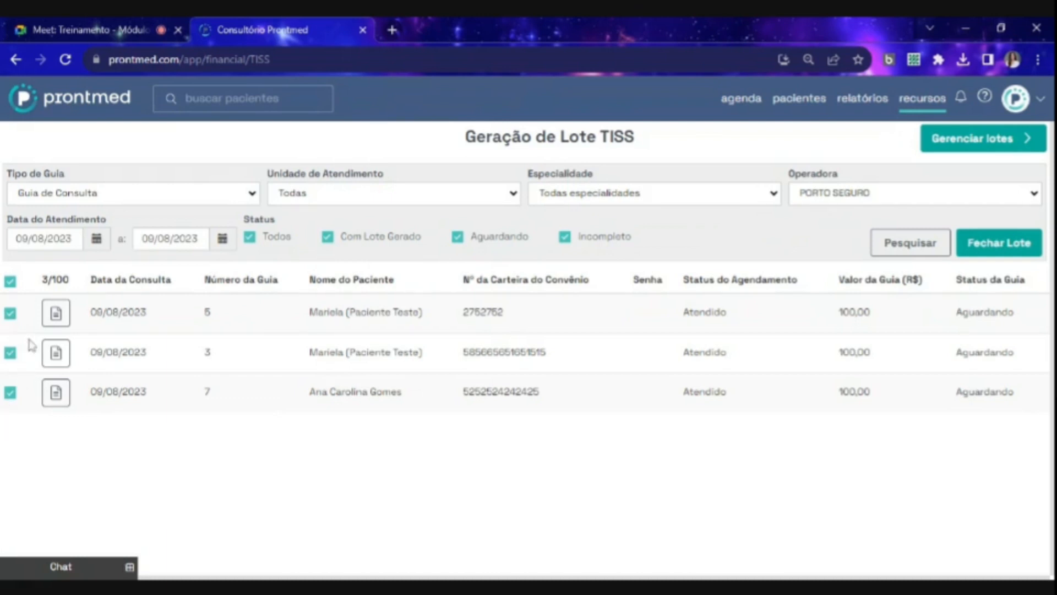
drag(42, 280, 69, 282)
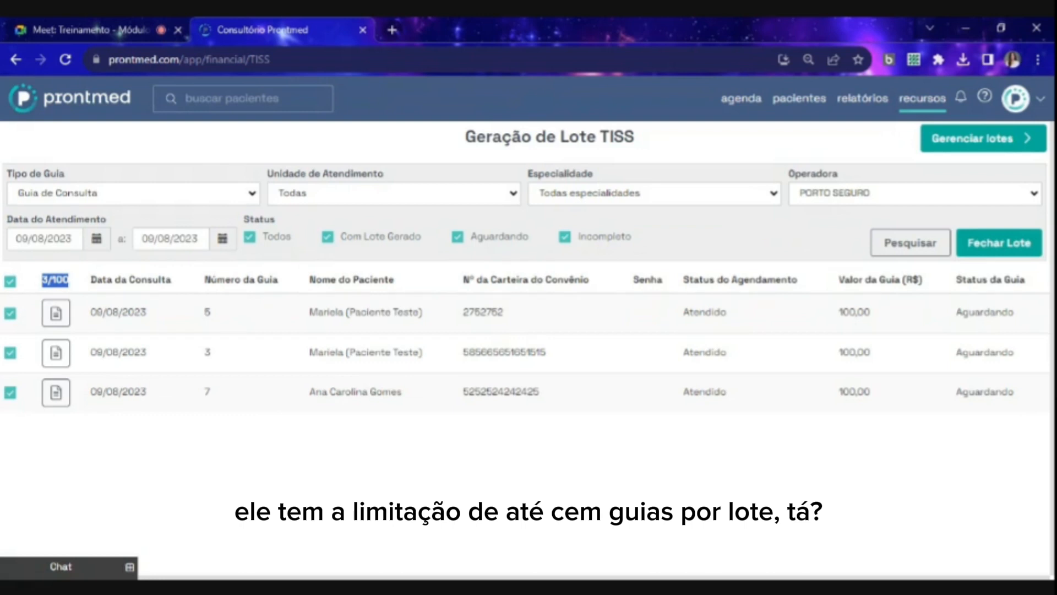
click(40, 285)
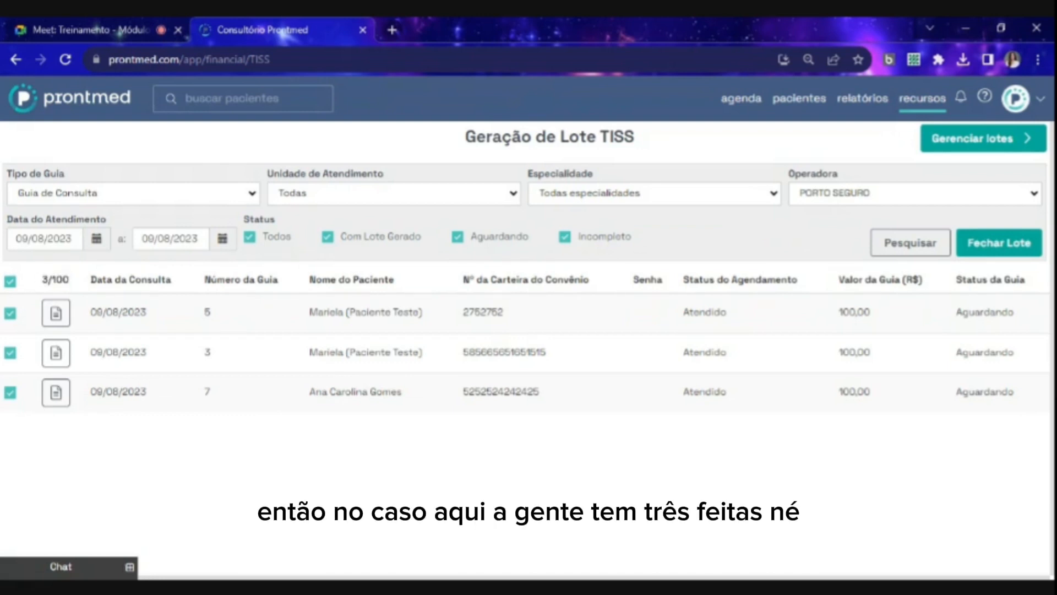
drag(40, 281, 47, 281)
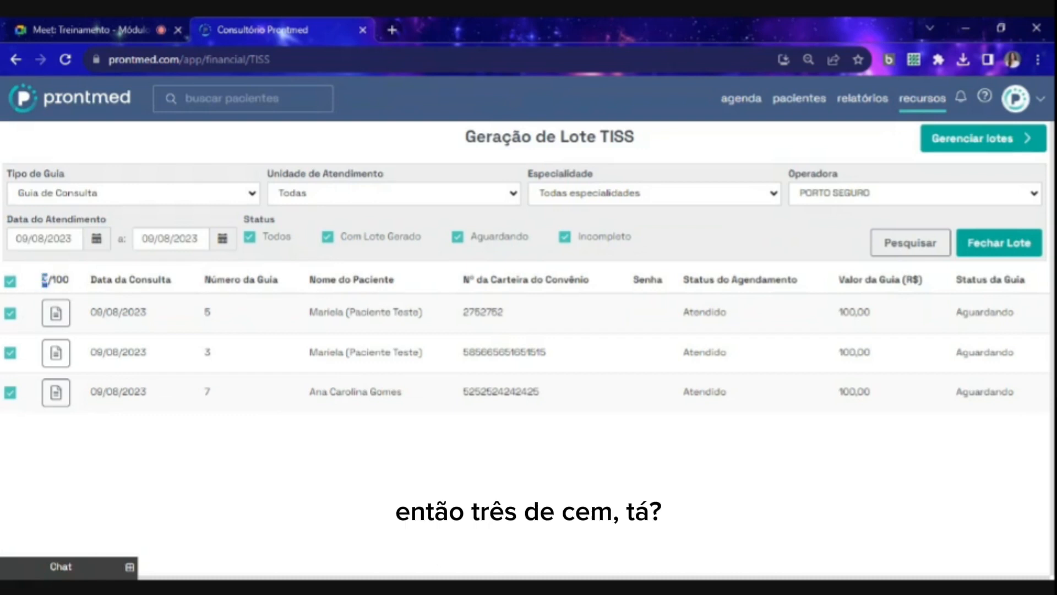
click(78, 286)
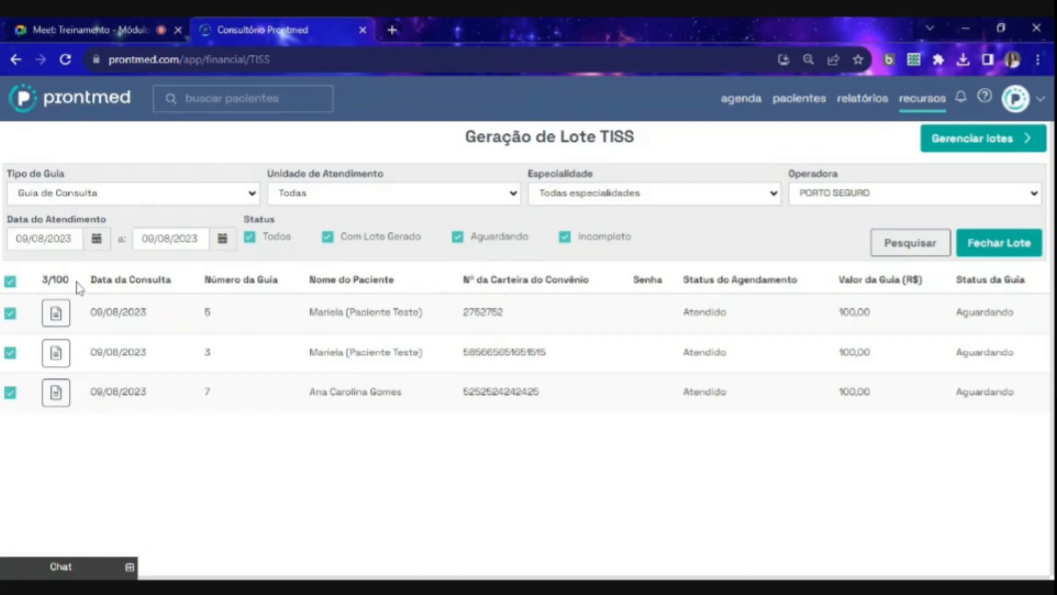
drag(47, 281, 77, 284)
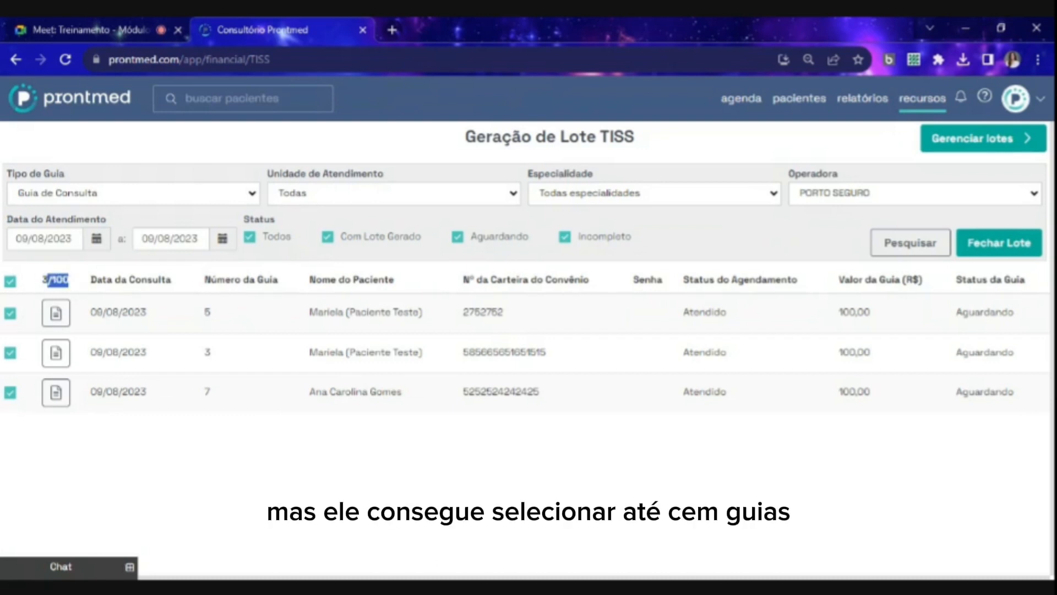
click(72, 285)
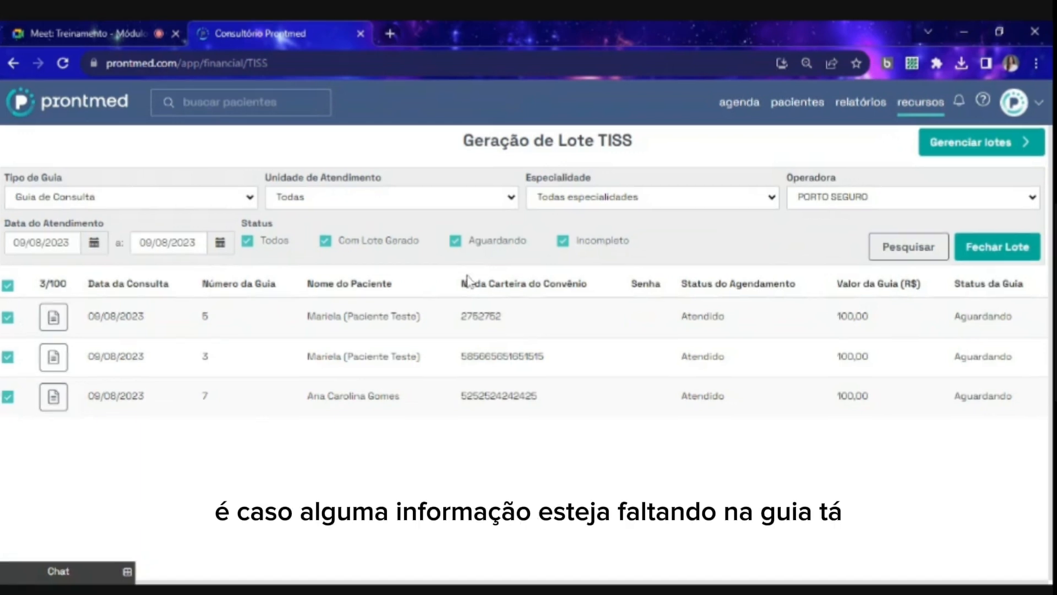
- Open the first listed guide, review its contractor and procedure fields, and close it without editing
click(55, 320)
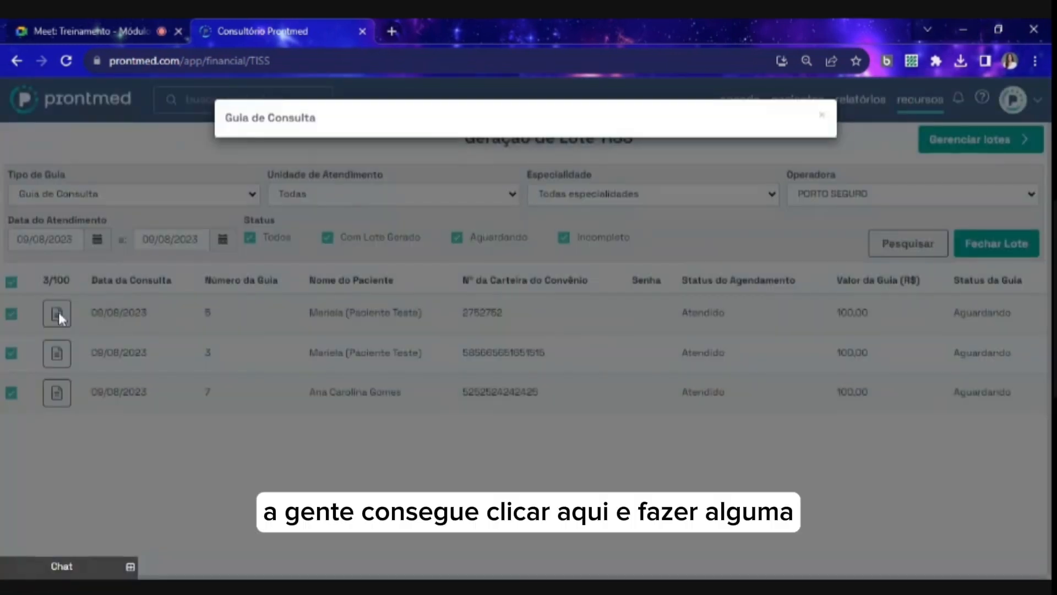
scroll(706, 311, down, 4)
scroll(706, 330, down, 3)
scroll(710, 388, up, 2)
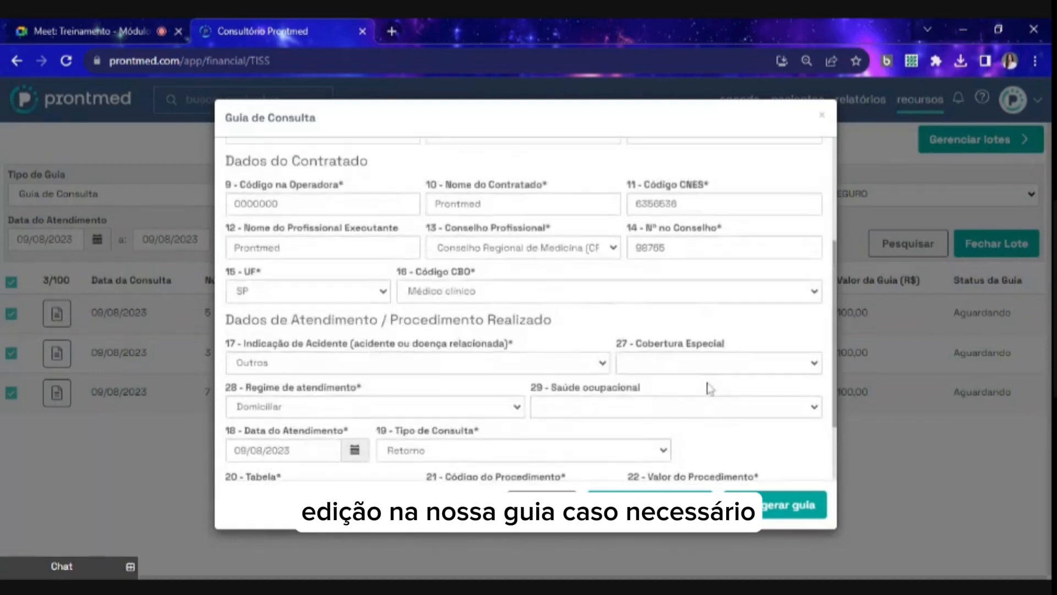
scroll(710, 388, up, 5)
click(823, 115)
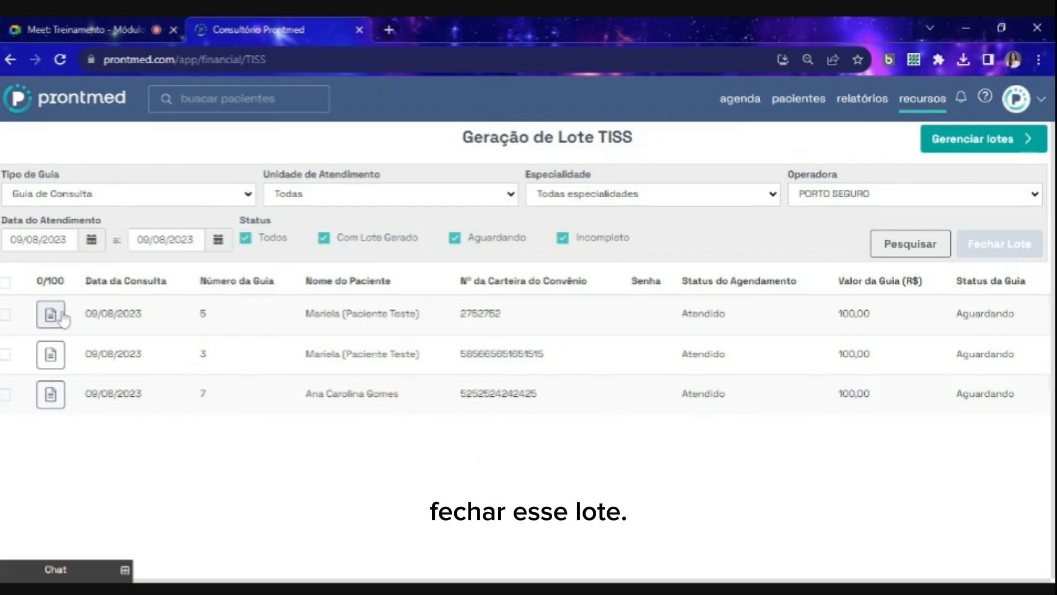
- Select all three listed guides, close the batch and generate it for submission
click(6, 282)
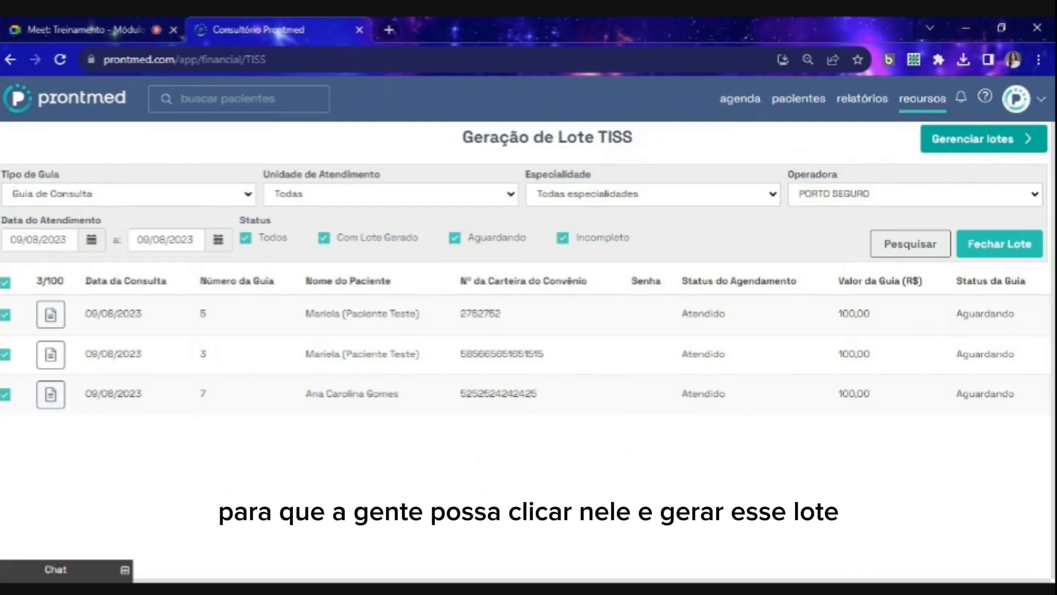
click(1013, 255)
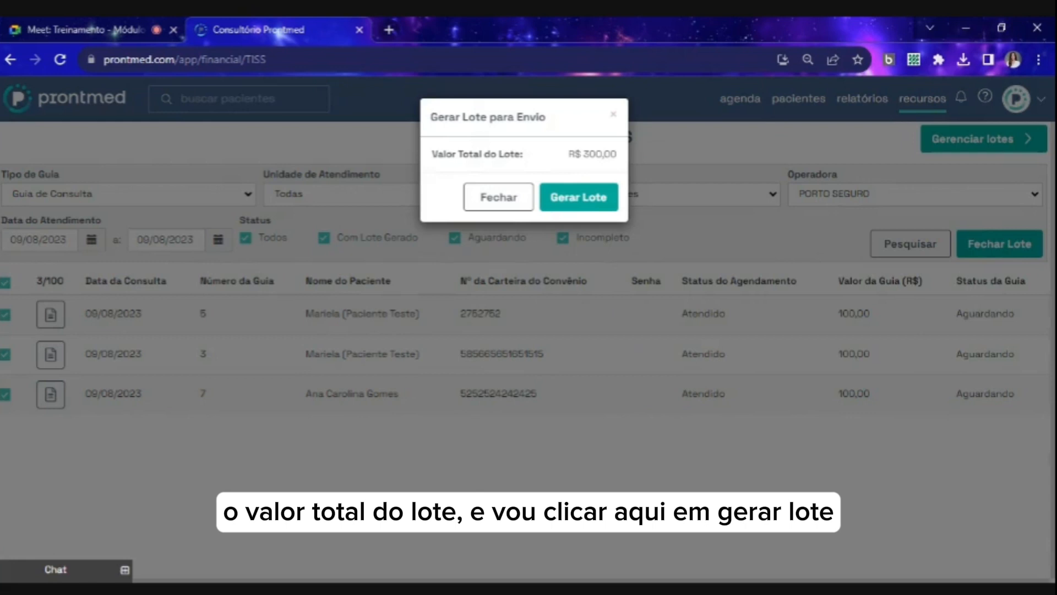
click(576, 207)
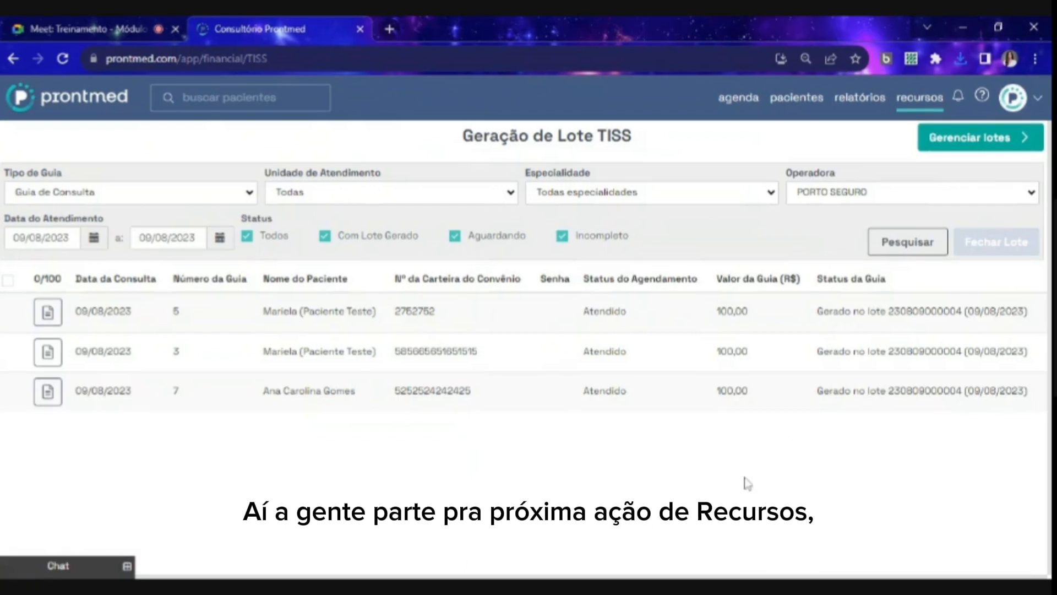
- Open batch management and search for consultation guide batches with operator PORTO SEGURO and all service units
click(919, 97)
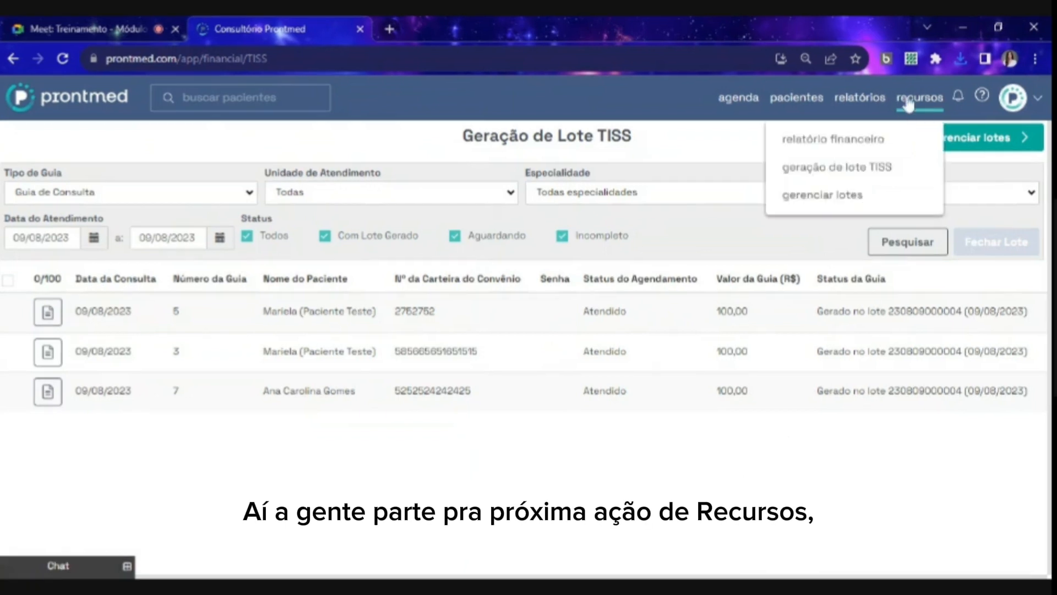
click(860, 204)
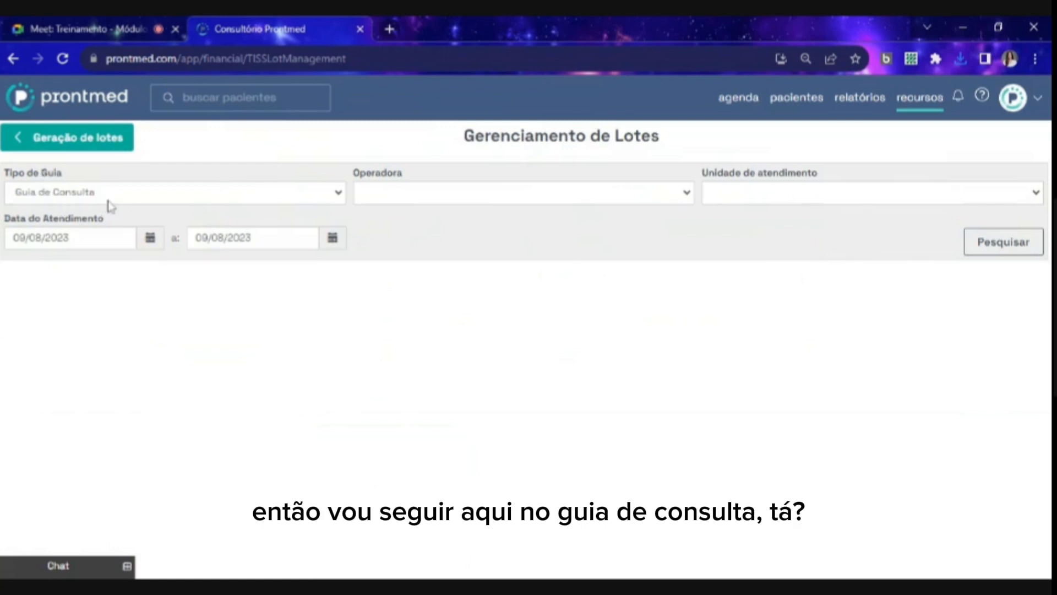
click(385, 199)
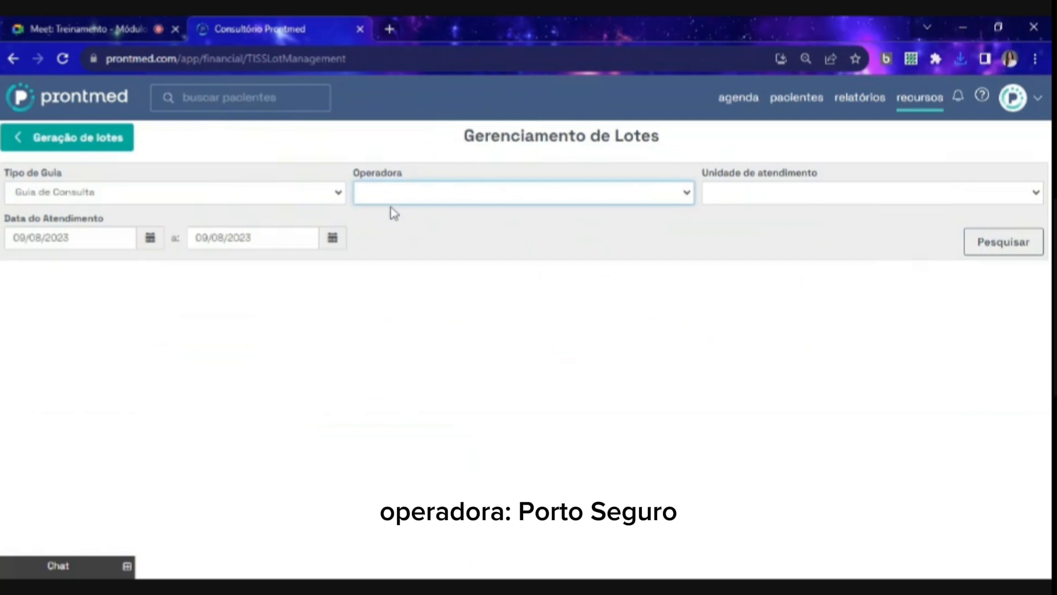
click(393, 313)
click(749, 191)
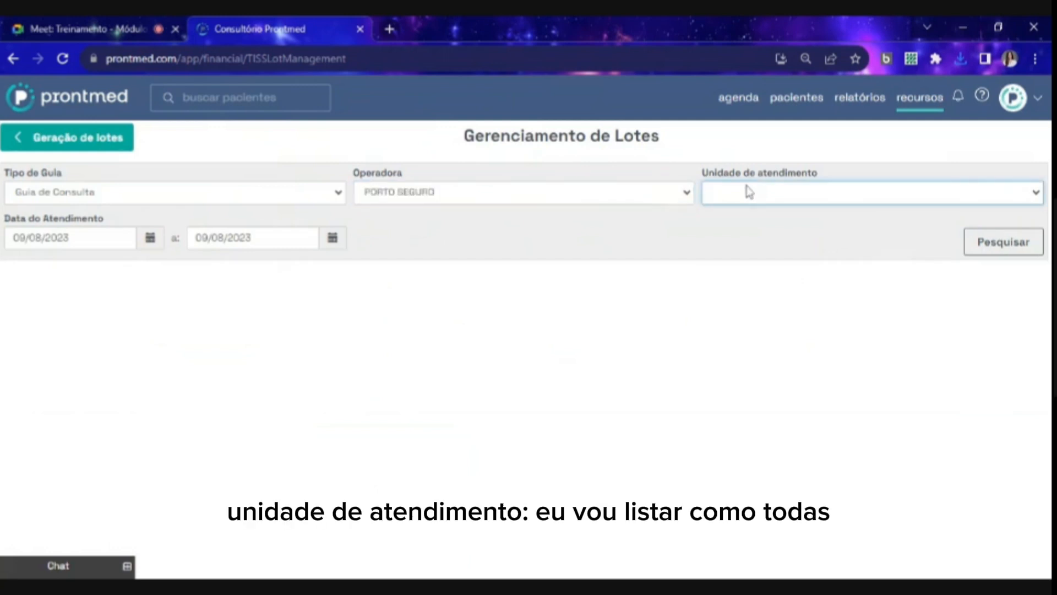
click(747, 230)
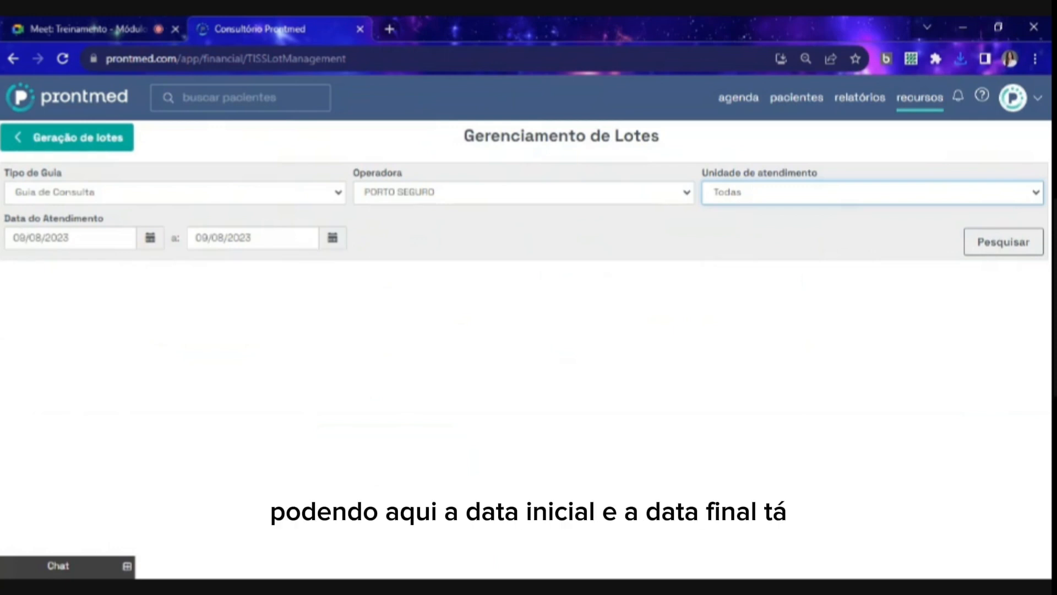
click(993, 249)
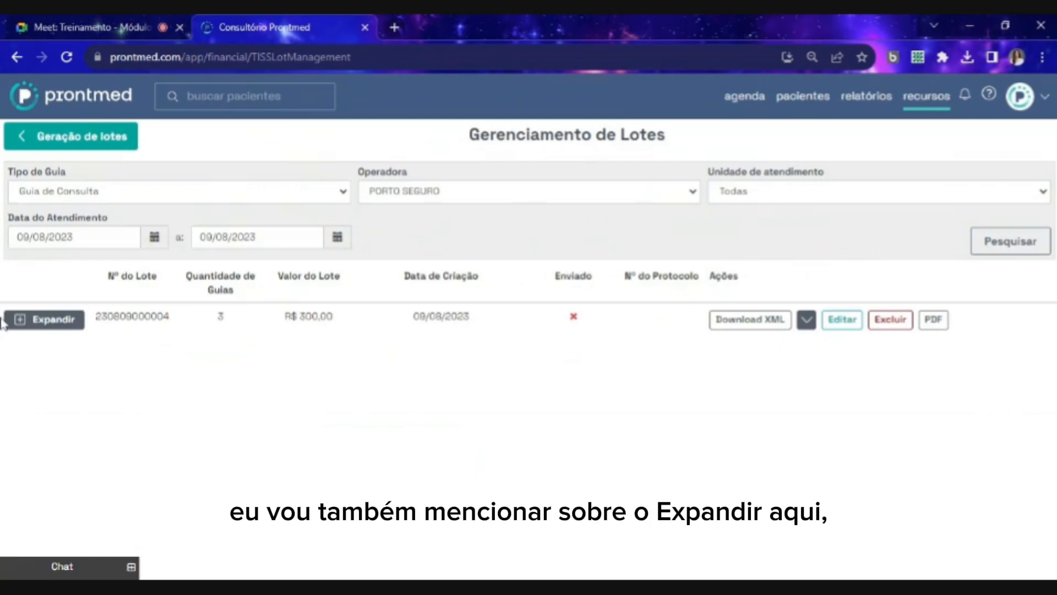
- Expand the listed batch to view its first guide, collapse it, and check the available XML download versions
click(57, 330)
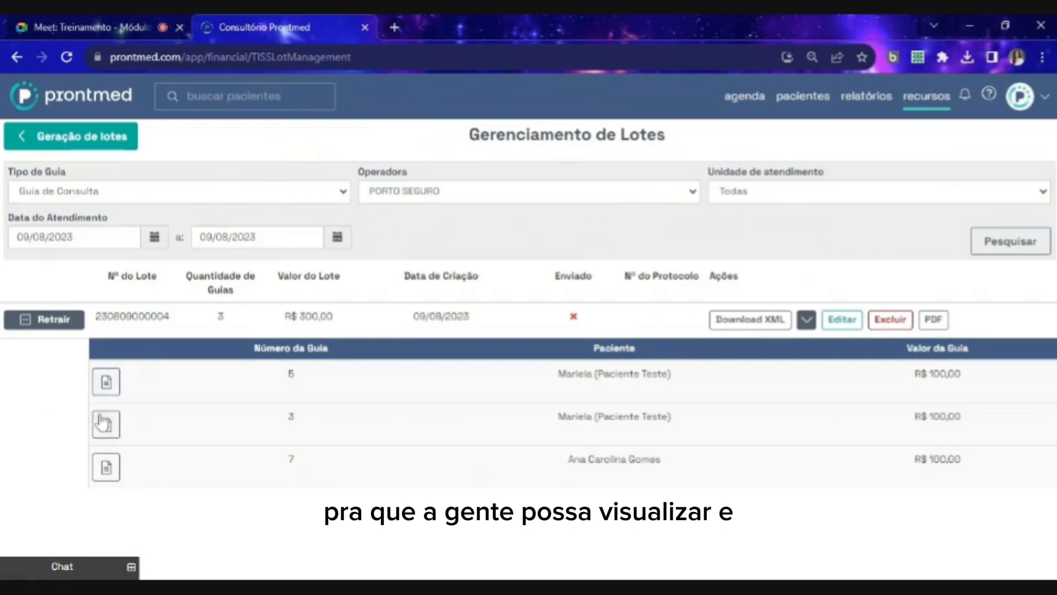
click(107, 382)
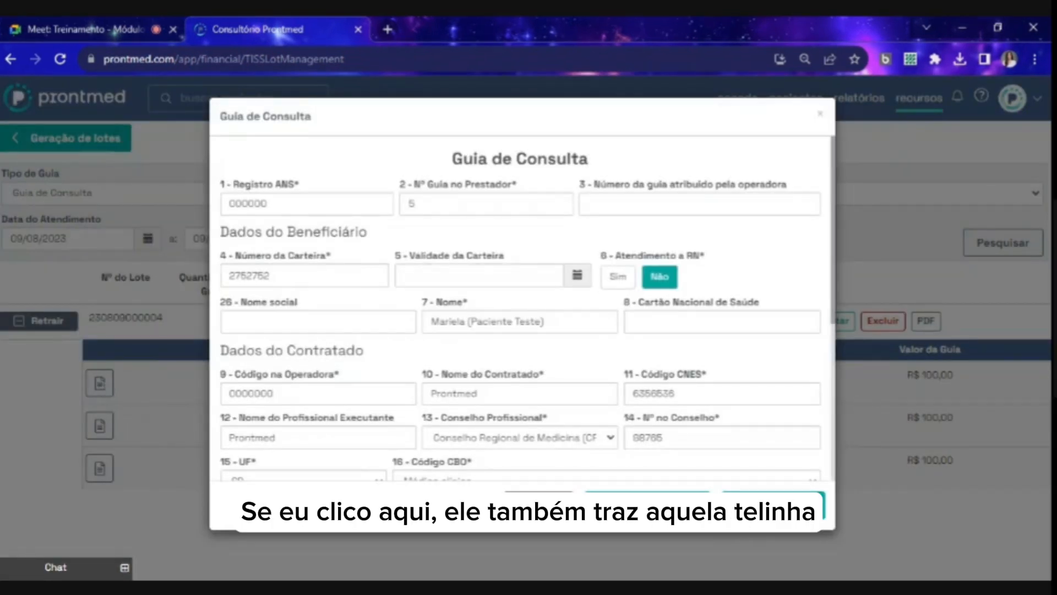
click(821, 117)
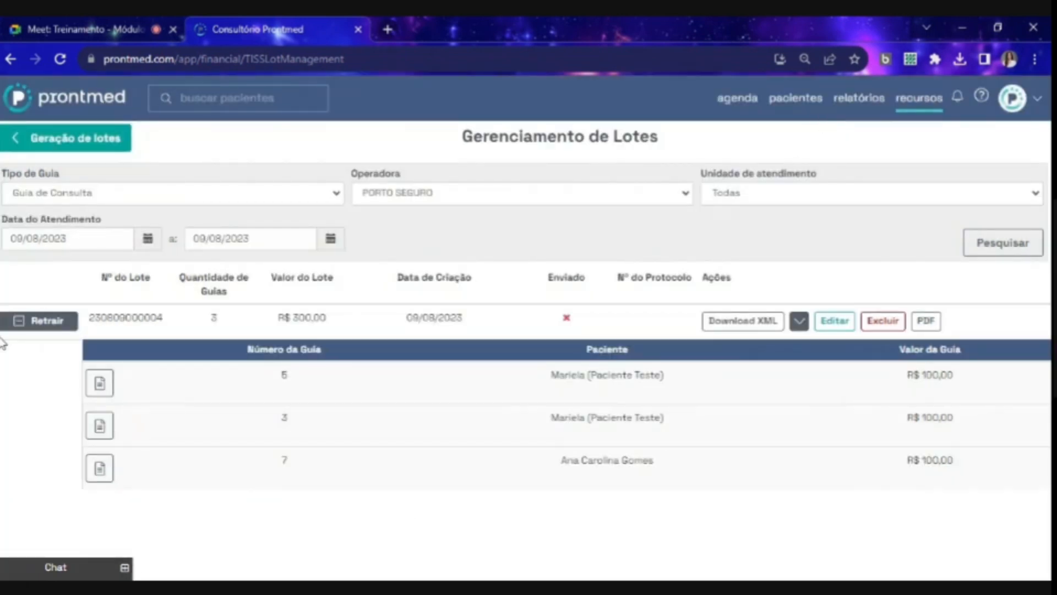
click(25, 328)
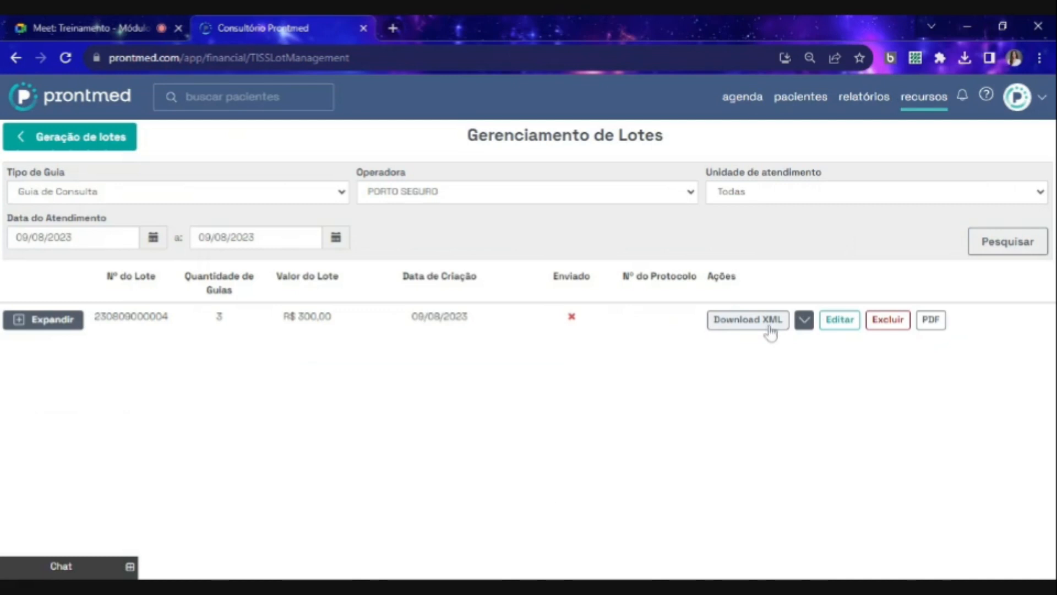
click(806, 327)
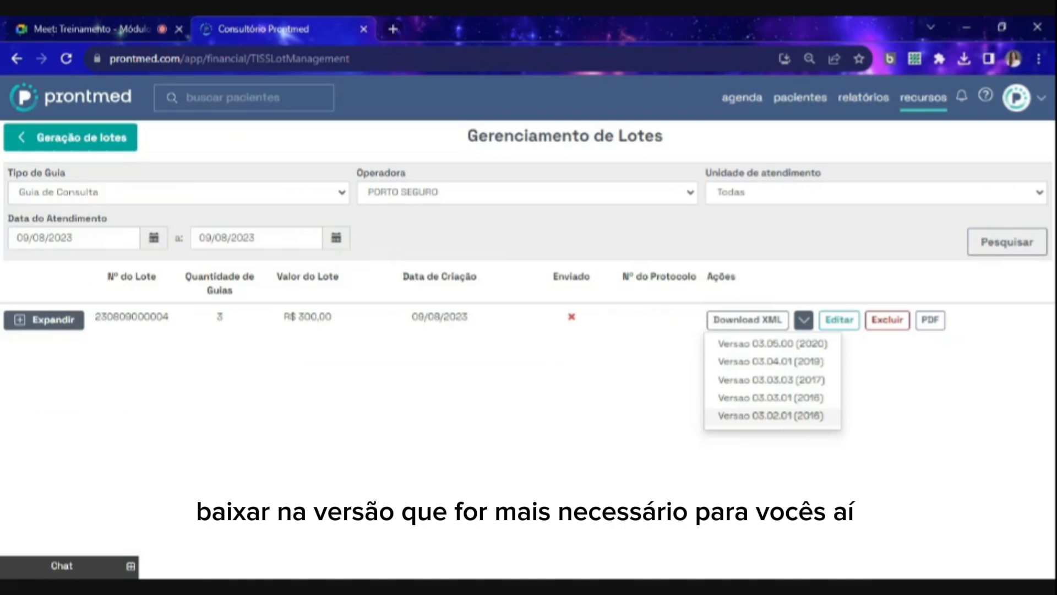
click(807, 293)
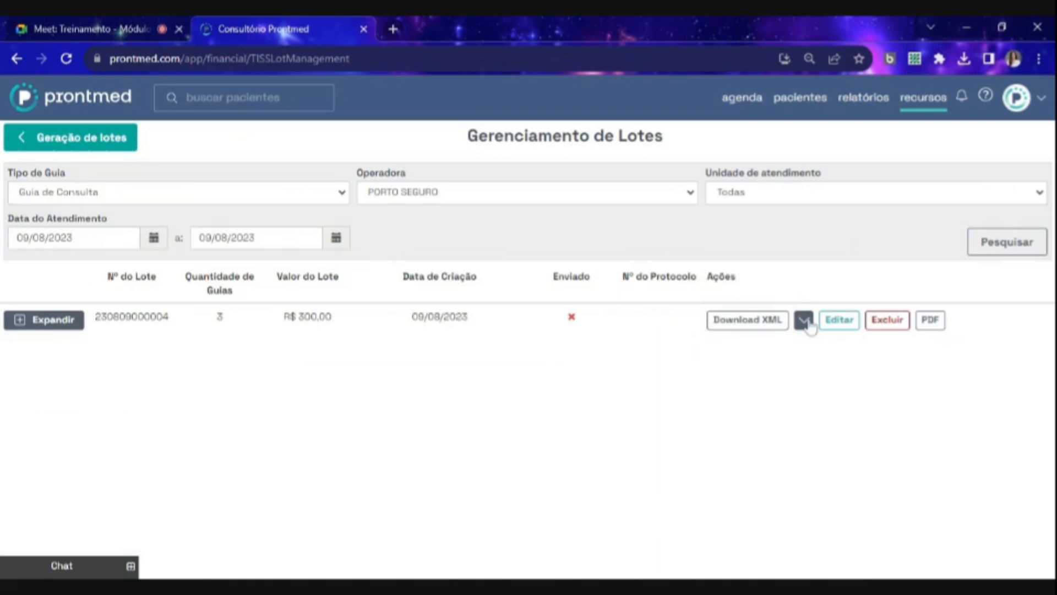
- Edit the batch to mark it as sent with protocol number 000000001, and save it
click(840, 322)
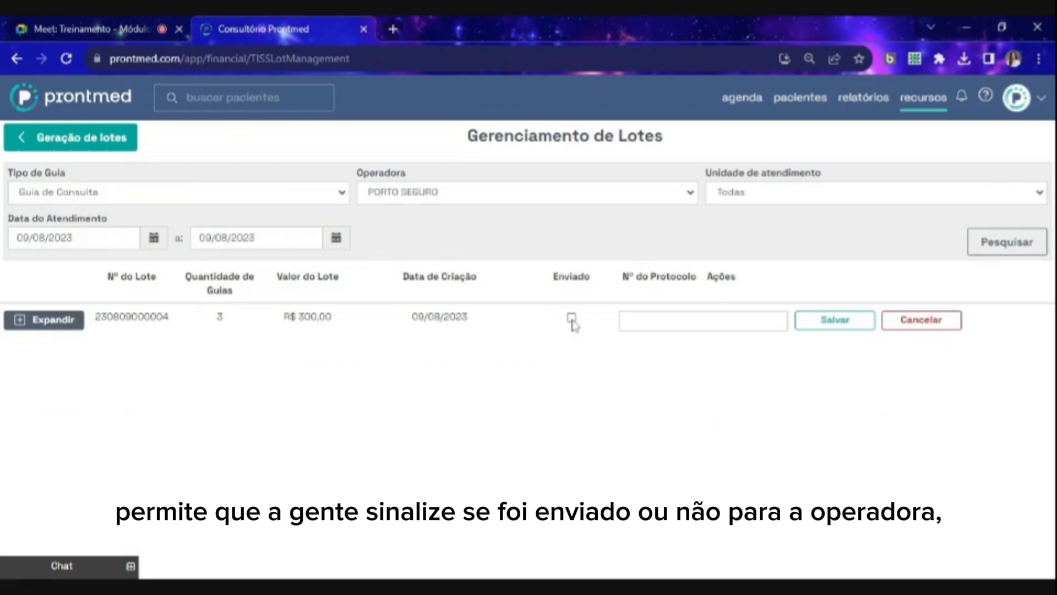
click(631, 321)
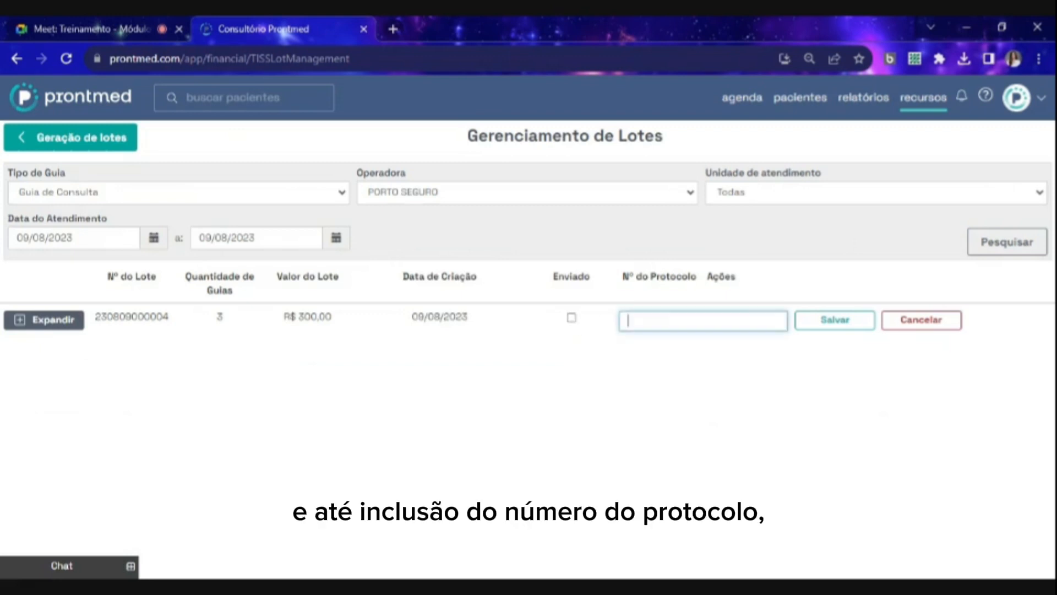
click(571, 318)
click(642, 321)
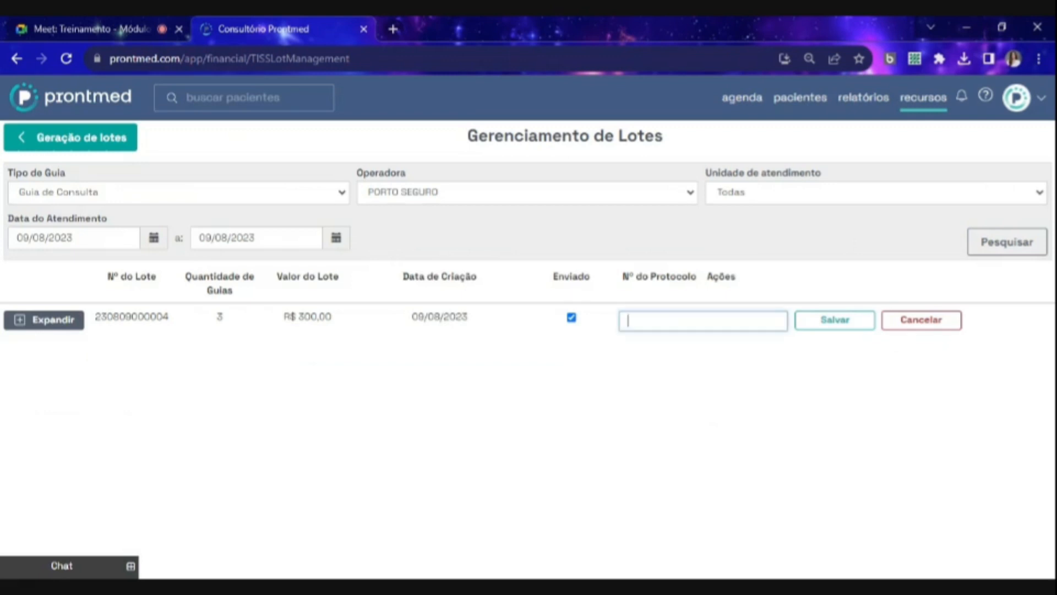
text(000000001)
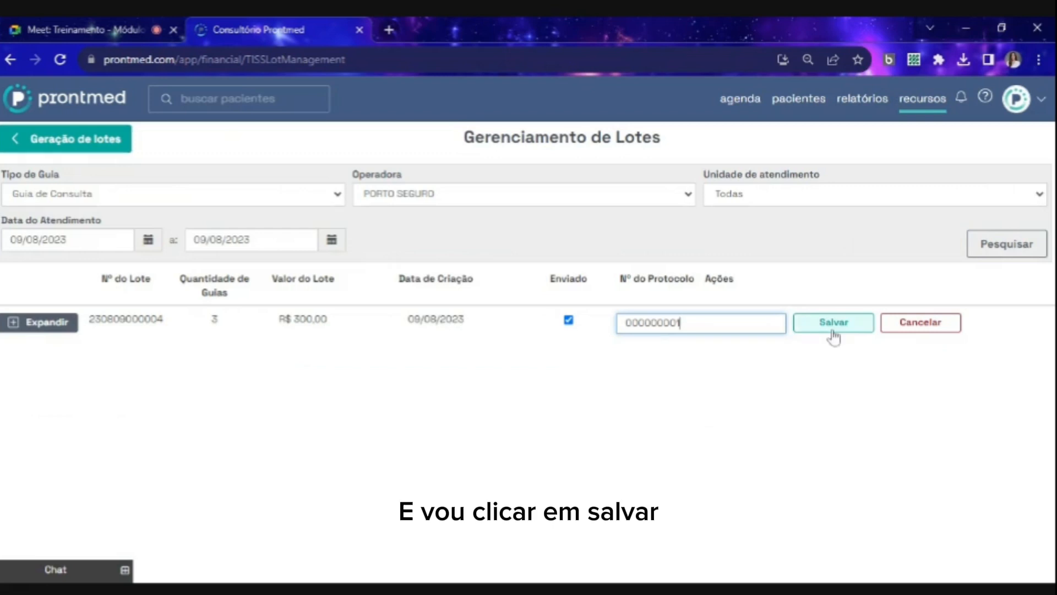
click(834, 325)
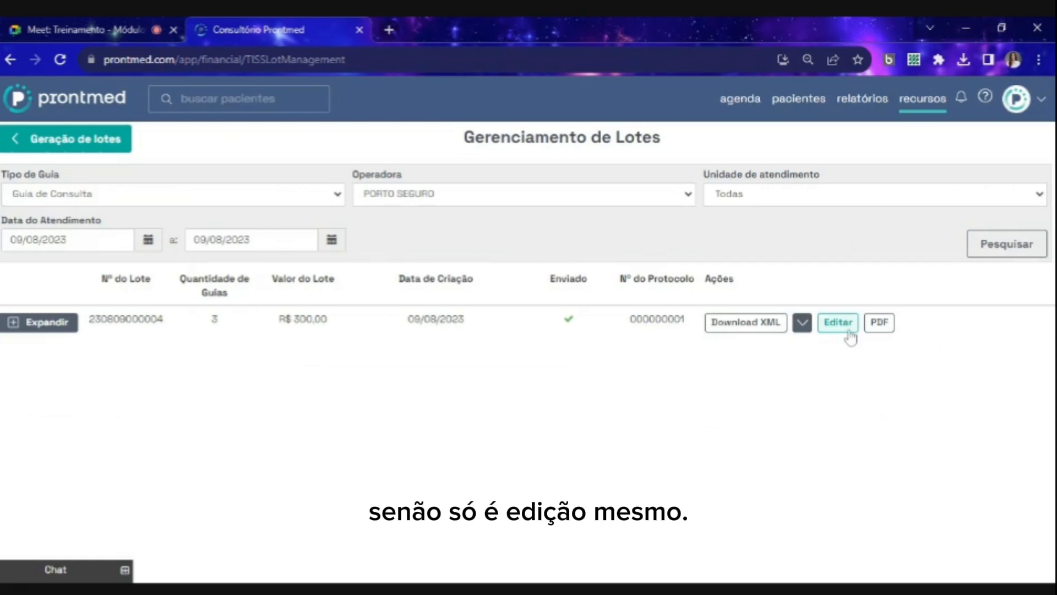
- Review the batch's PDF report without saving it, and check the XML download versions again
click(879, 324)
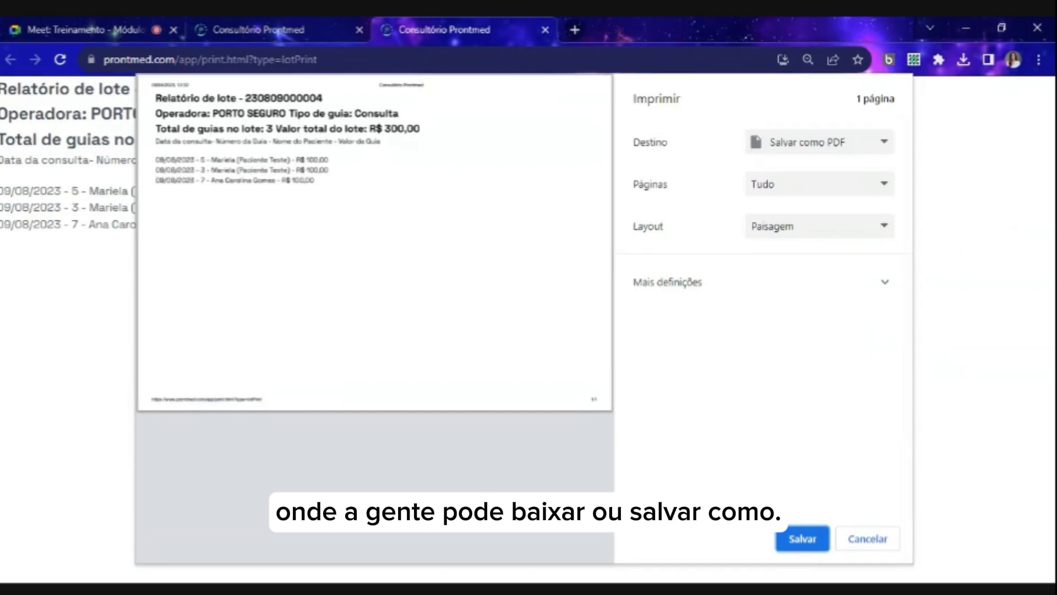
key(Escape)
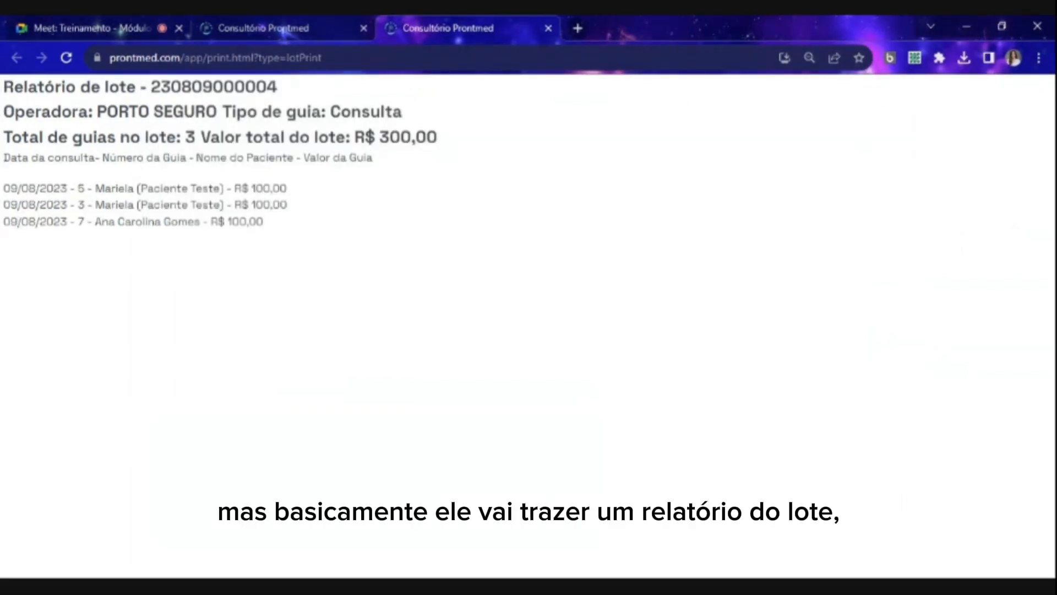
drag(146, 87, 294, 87)
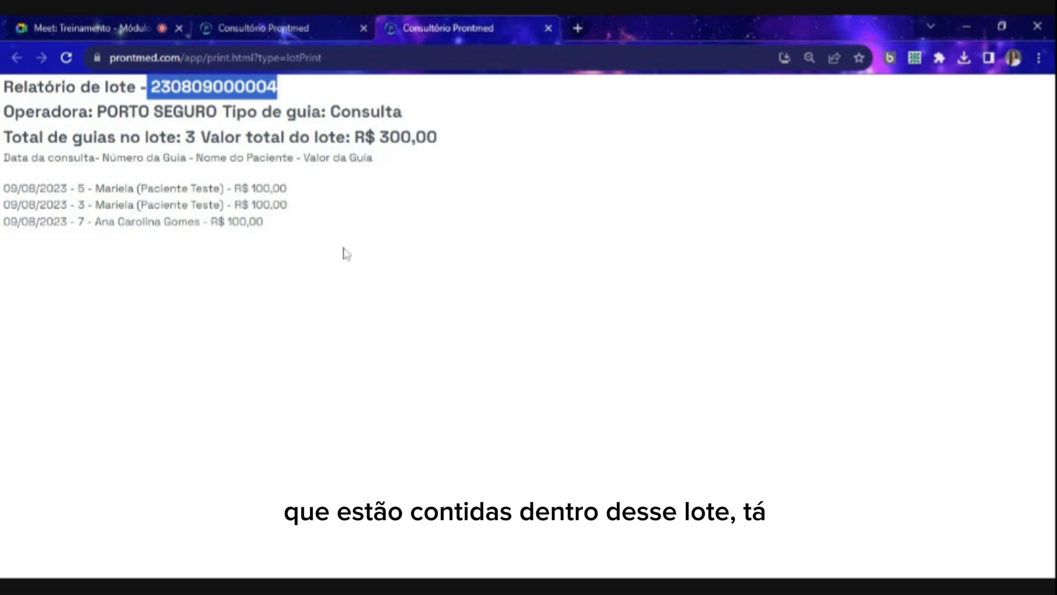
click(549, 27)
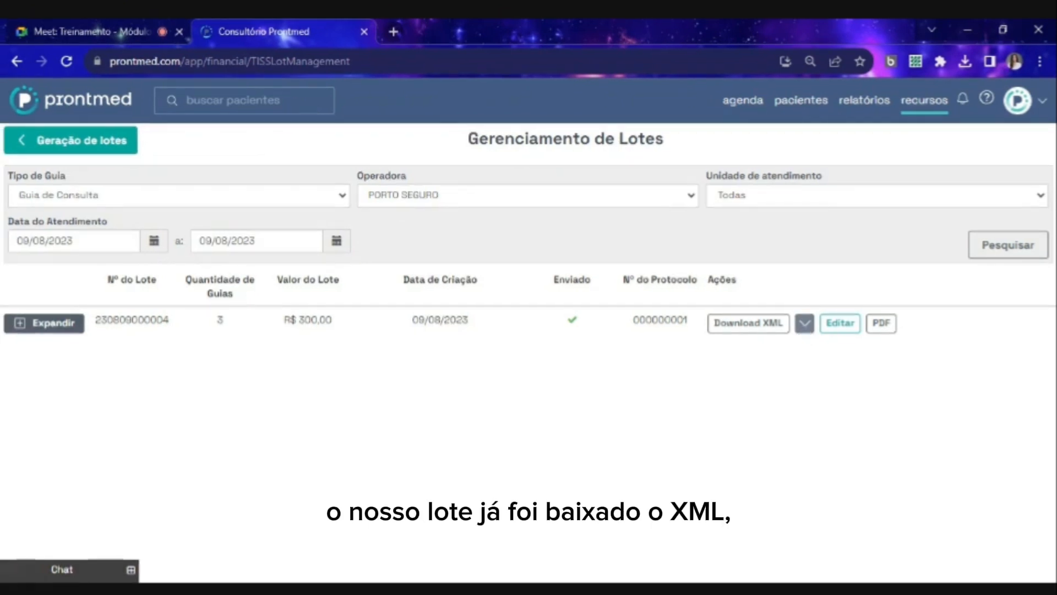
click(805, 322)
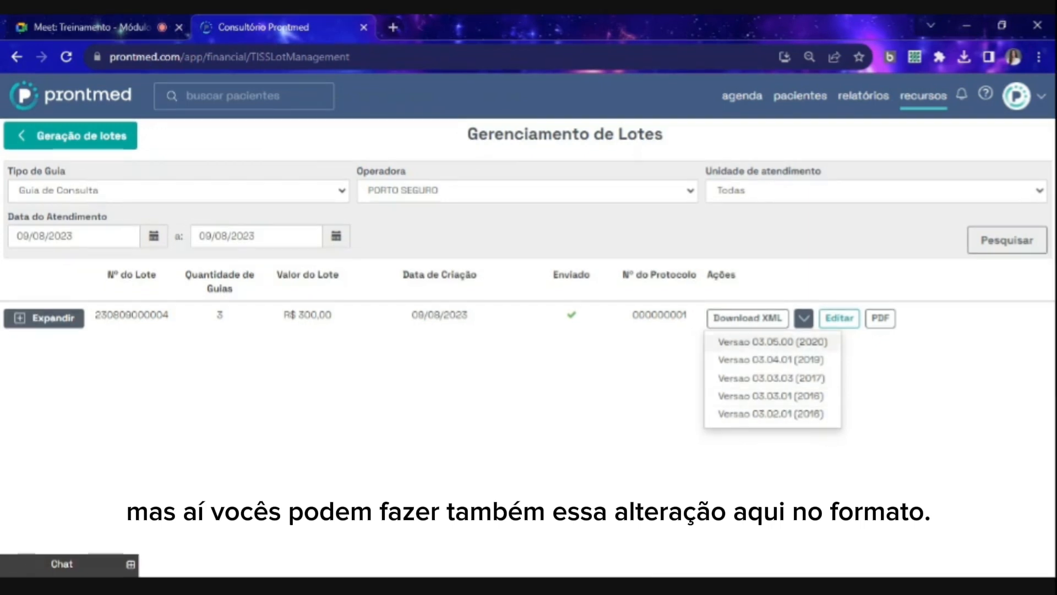
click(815, 280)
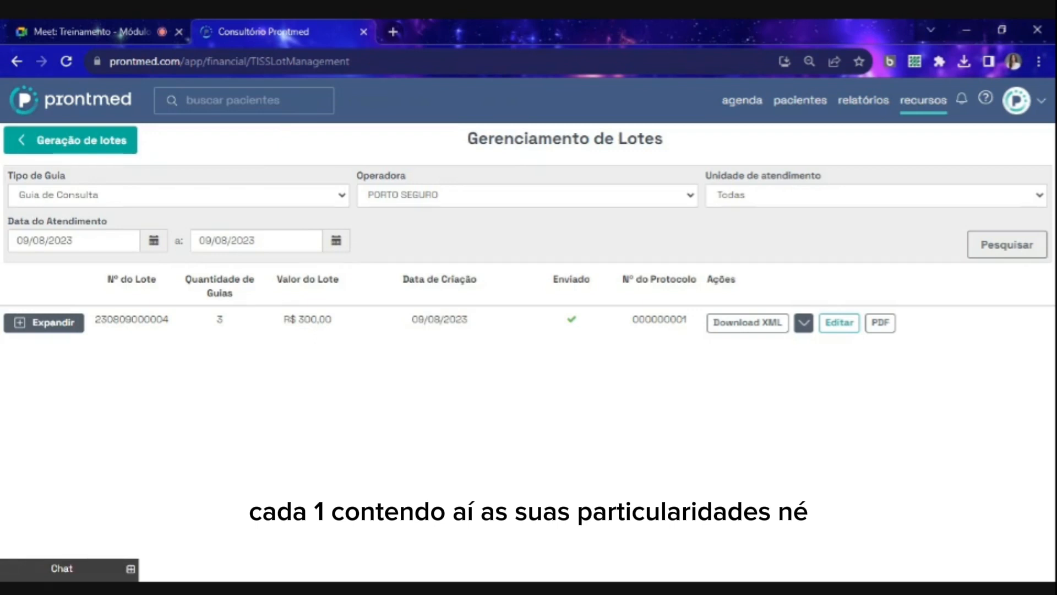
- Return to TISS batch generation and search for SP/SADT guides with operator PORTO SEGURO and all service units
click(908, 110)
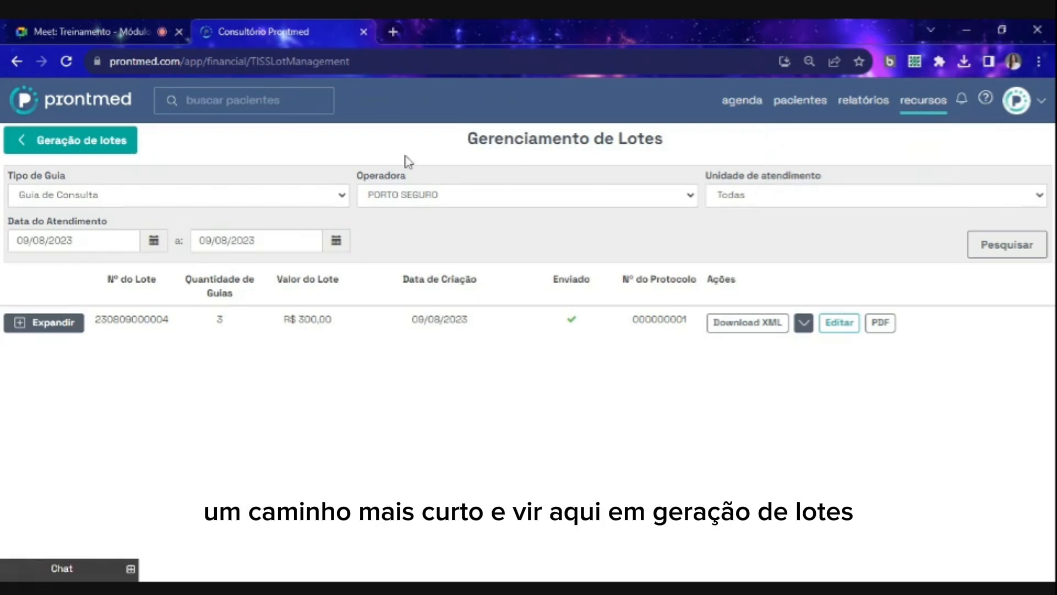
click(76, 150)
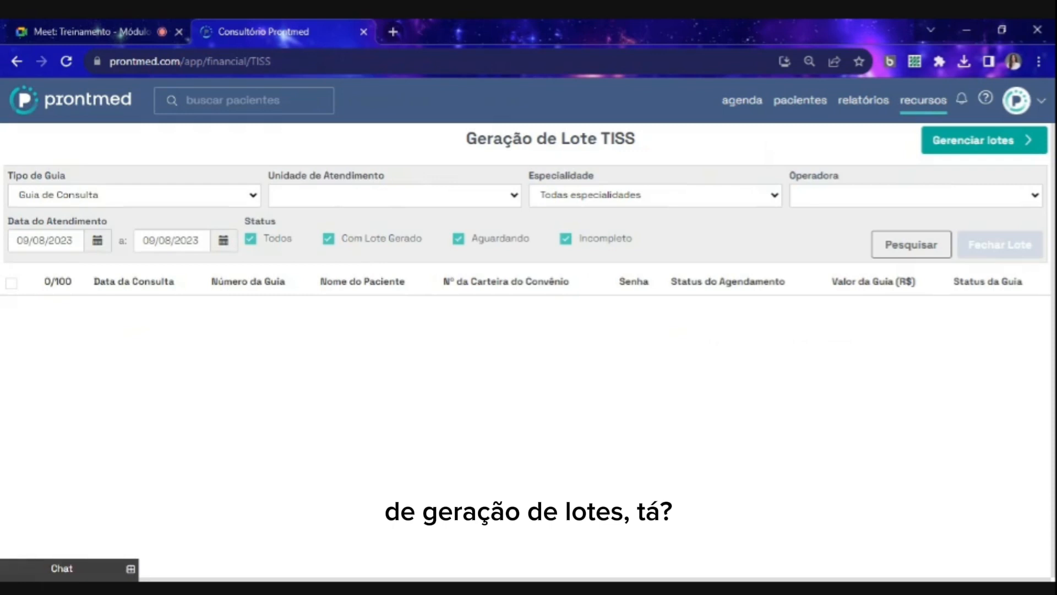
click(252, 196)
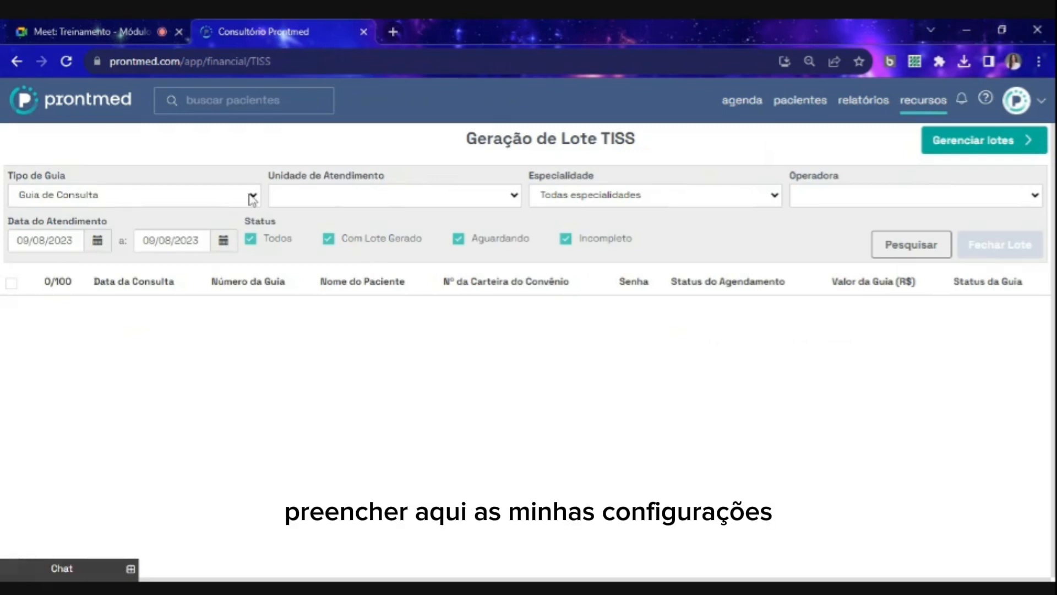
click(232, 221)
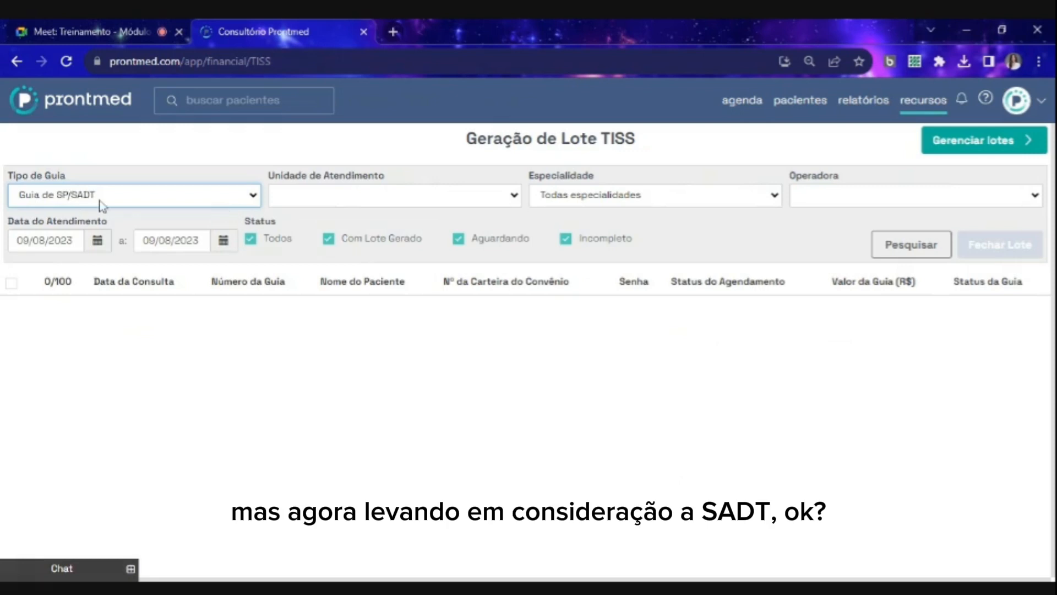
click(367, 199)
click(364, 215)
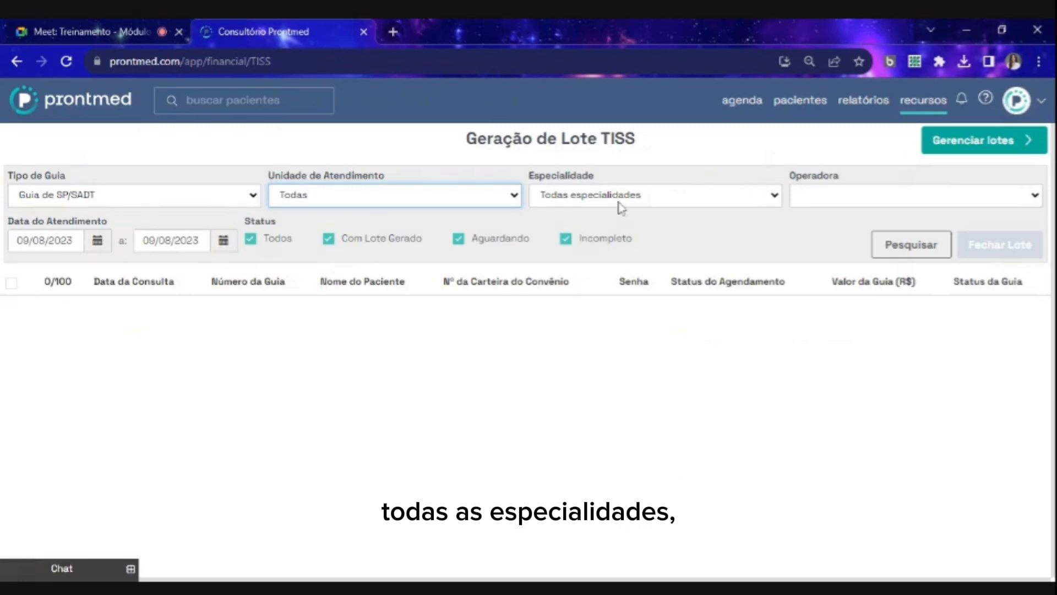
click(840, 203)
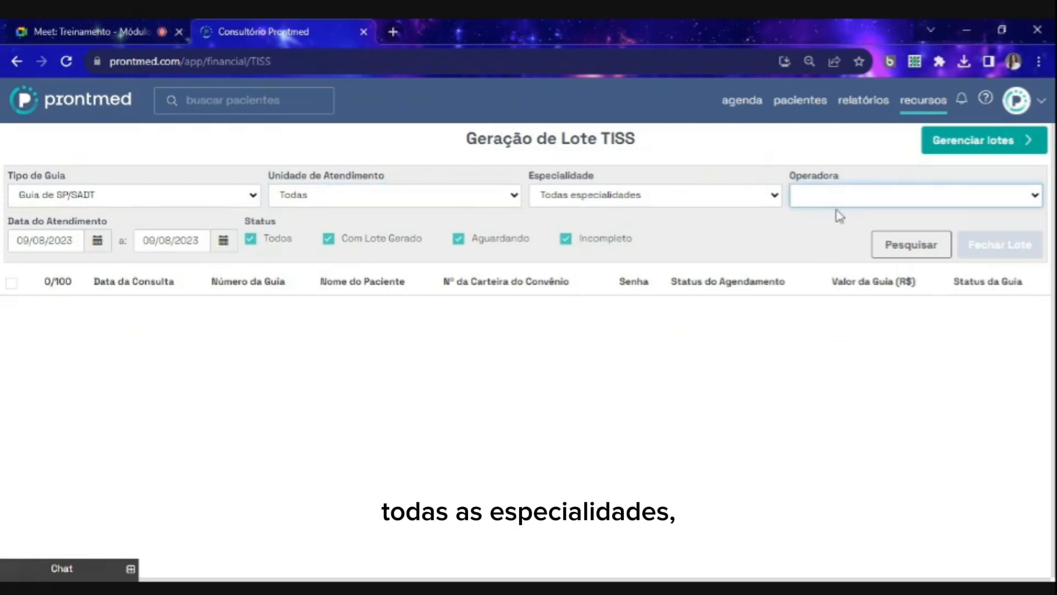
click(847, 316)
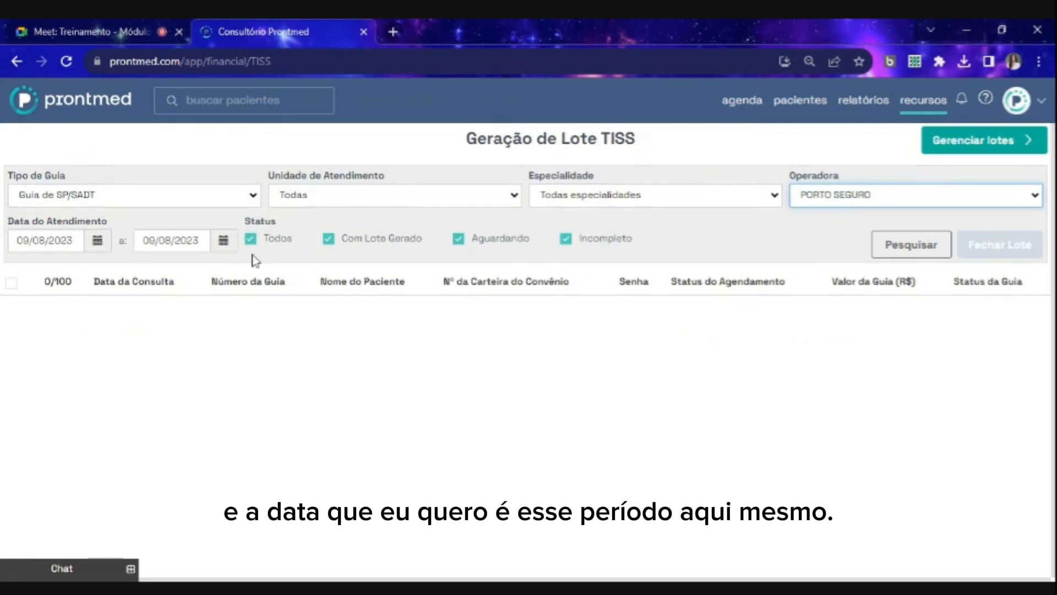
click(909, 253)
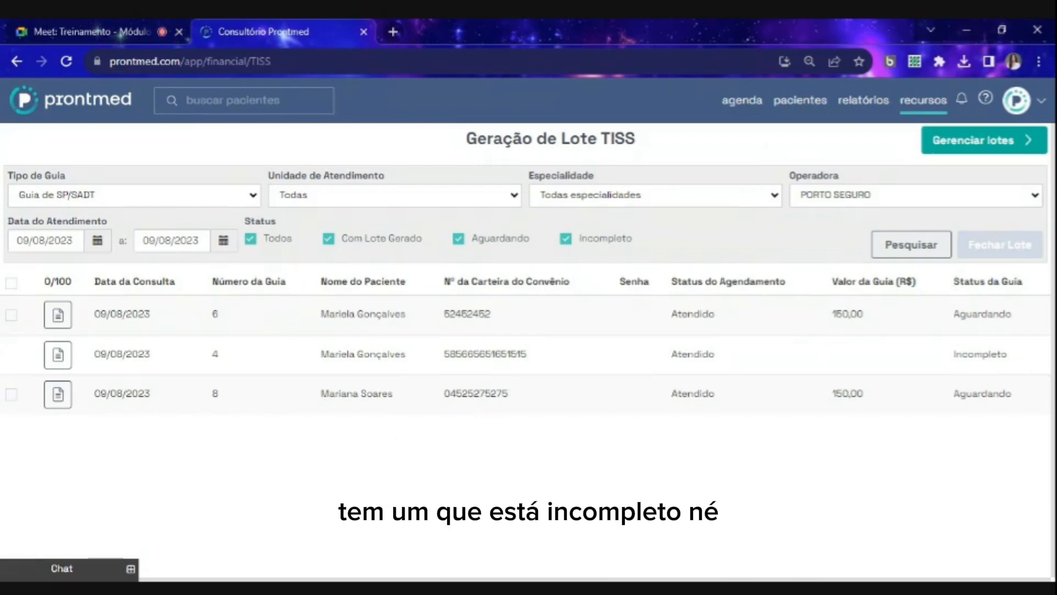
- Open the incomplete SP/SADT guide, review its procedure values and totals, and try to generate the guide
click(58, 359)
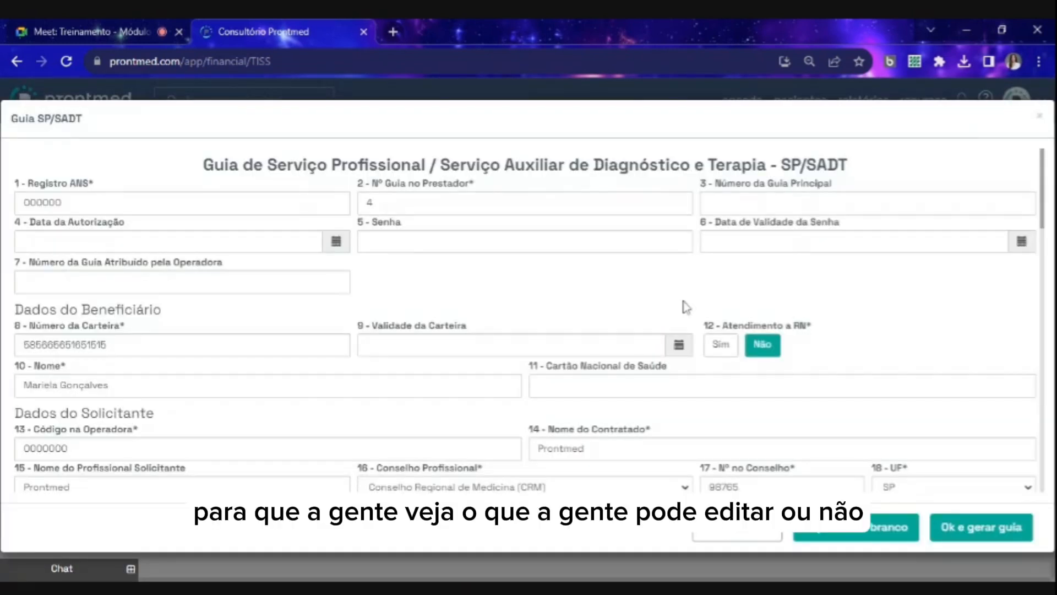
scroll(693, 298, down, 9)
scroll(692, 297, down, 10)
click(633, 385)
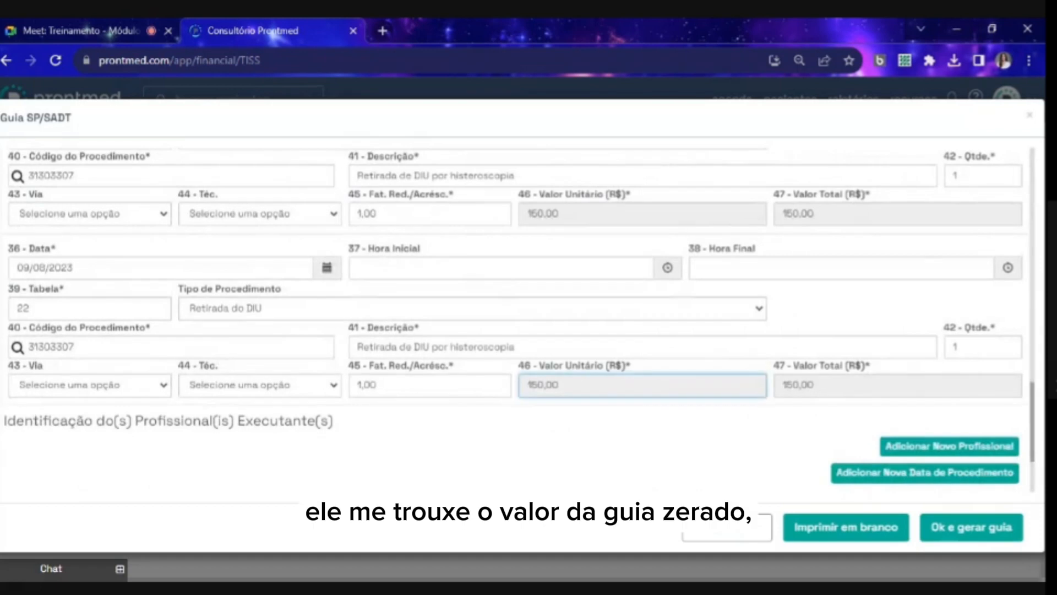
scroll(517, 320, down, 3)
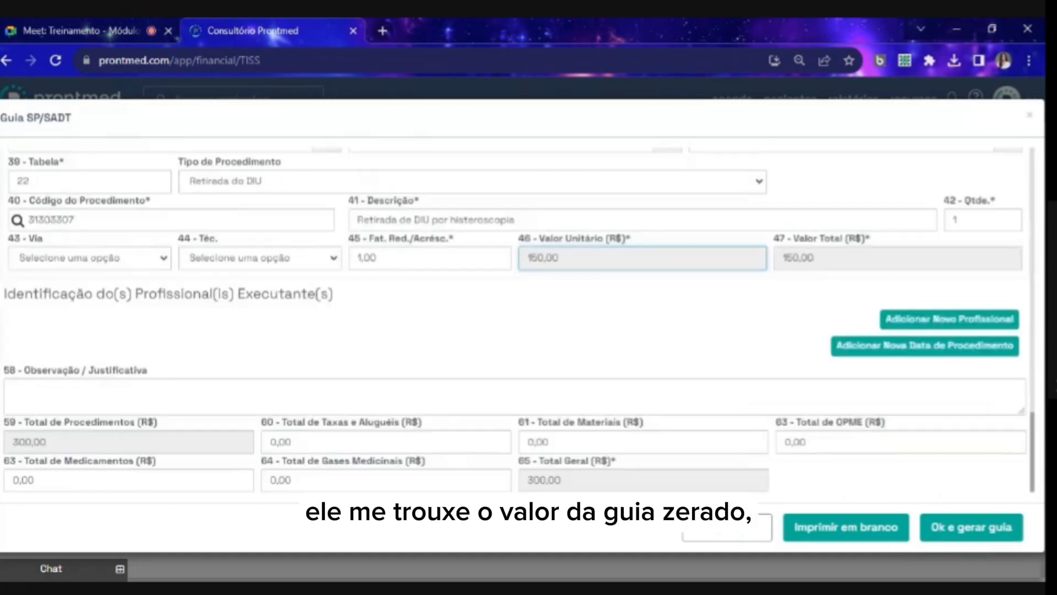
click(941, 520)
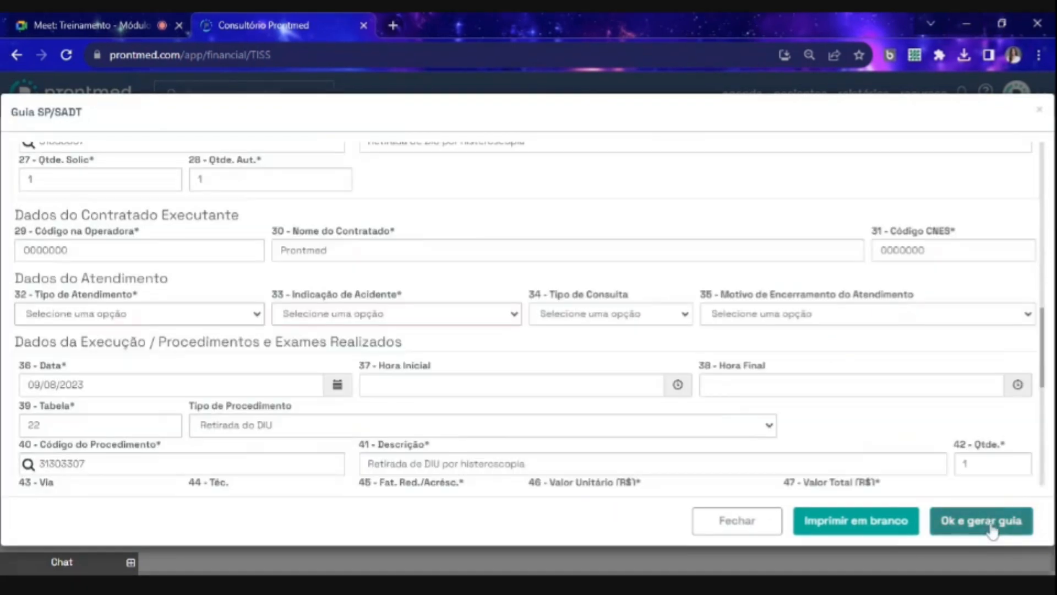
- Set the SP/SADT guide's type of care to Pequena Cirurgia and the accident indication to Não Acidente
click(157, 306)
click(340, 320)
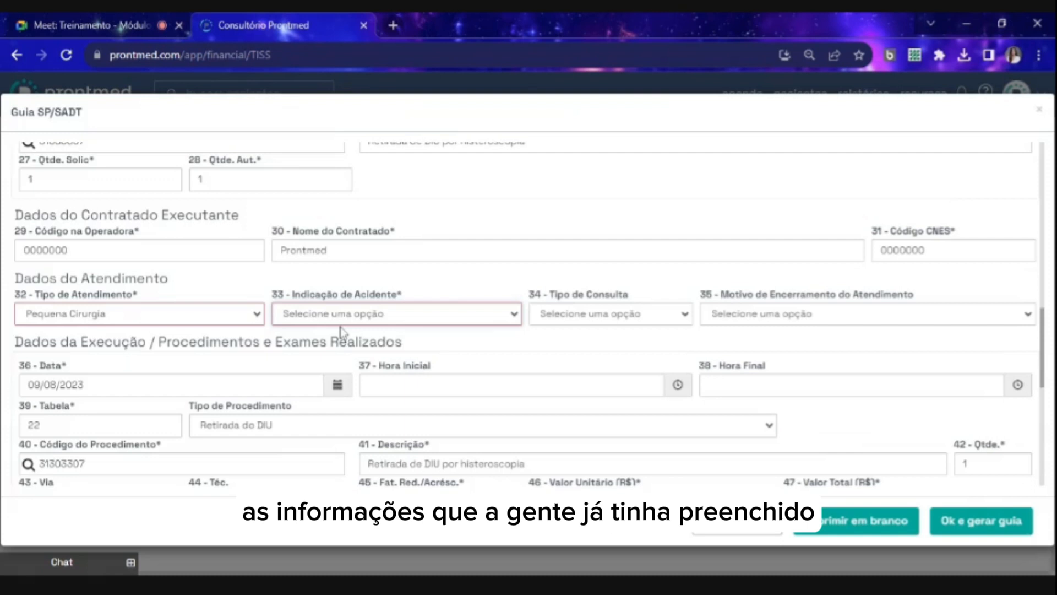
click(335, 388)
scroll(633, 306, down, 4)
scroll(634, 304, down, 3)
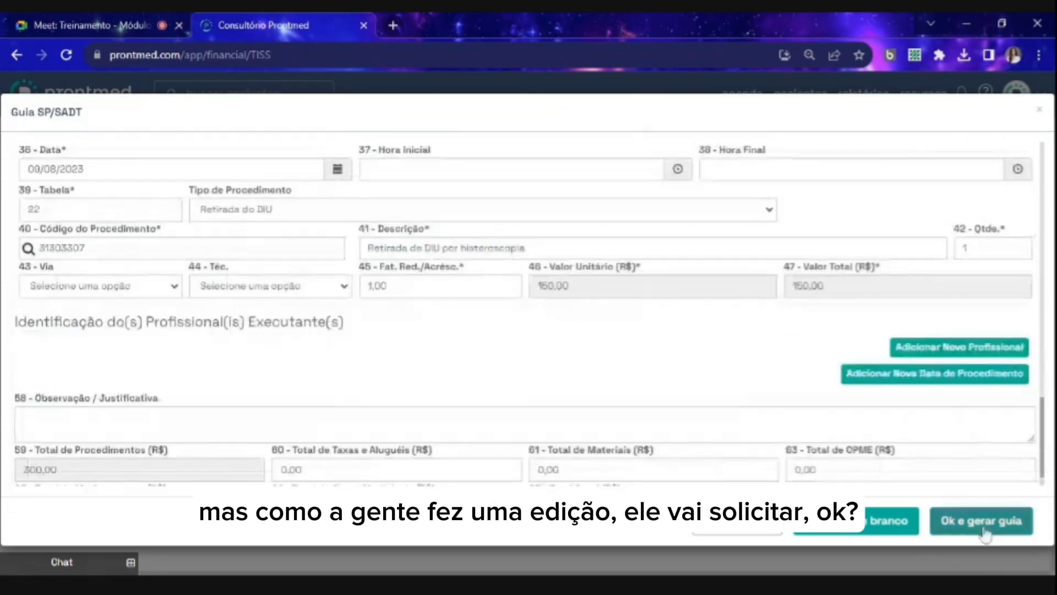
- Choose the guide's Caráter do Atendimento, check the required fields, generate the guide, and close its printable version
scroll(580, 246, up, 15)
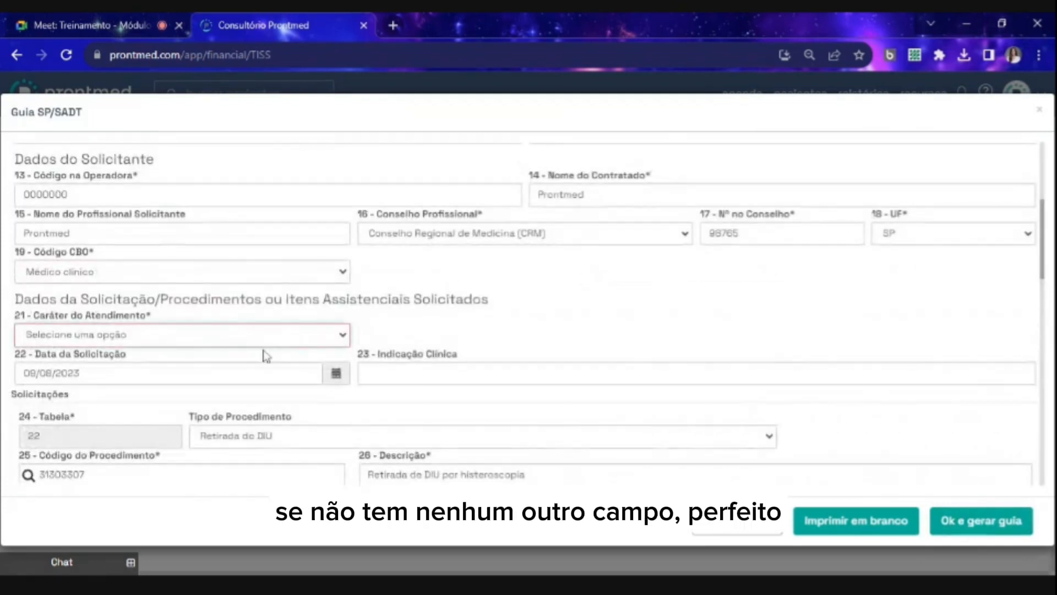
click(267, 356)
scroll(487, 356, up, 5)
scroll(489, 357, down, 8)
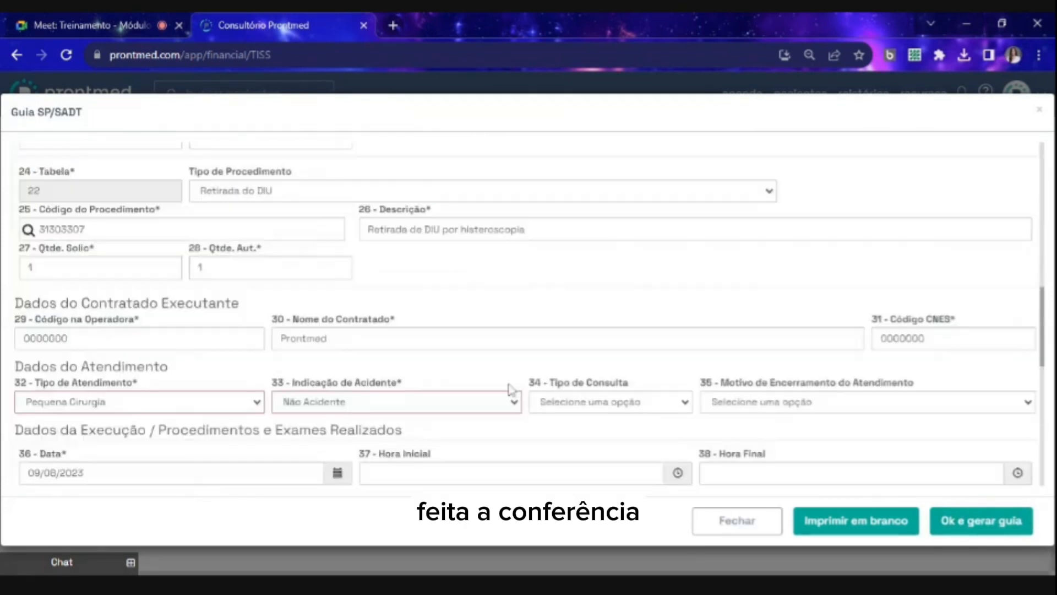
scroll(510, 389, down, 10)
click(990, 521)
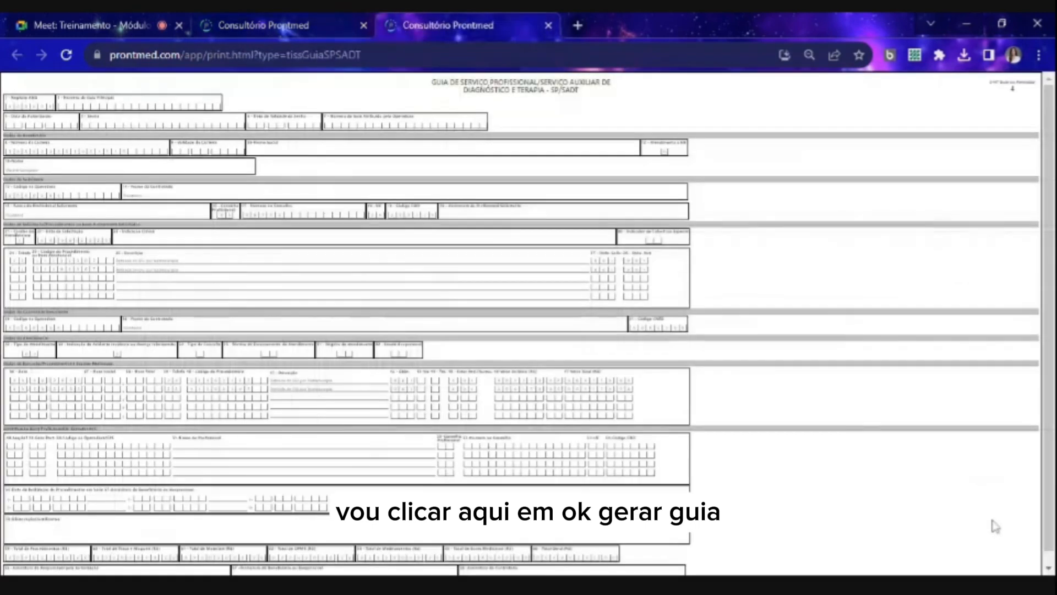
click(548, 25)
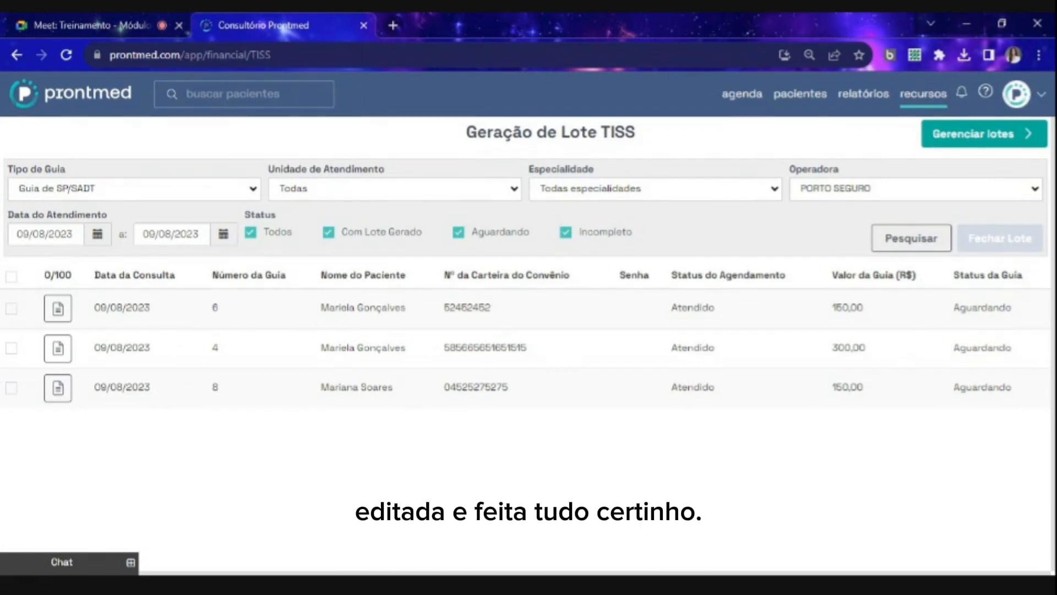
- Try selecting all the guides at once, then clear the selection and select only guides 6 and 8
click(11, 278)
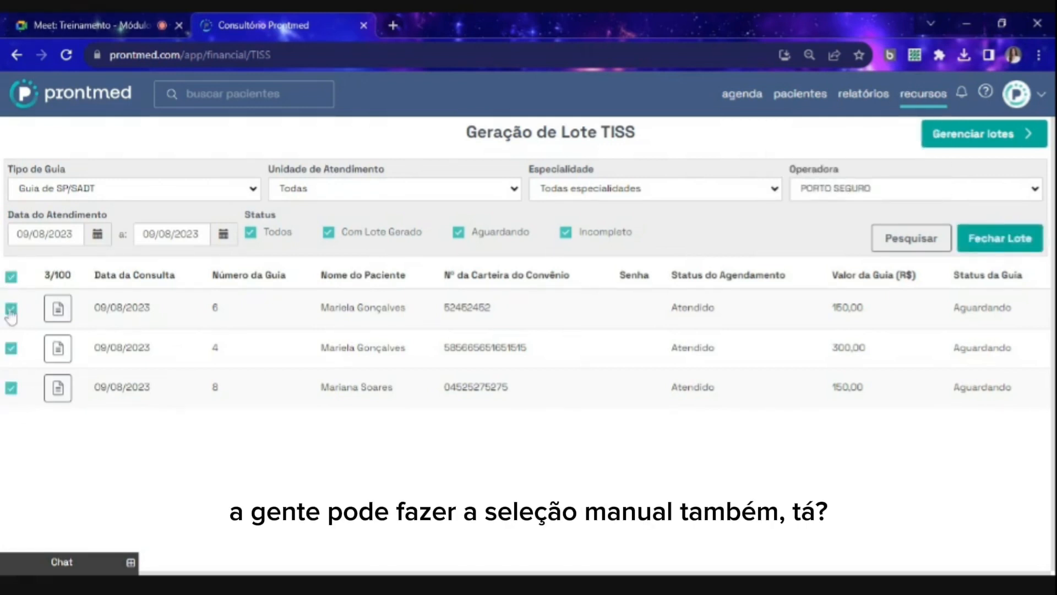
click(11, 276)
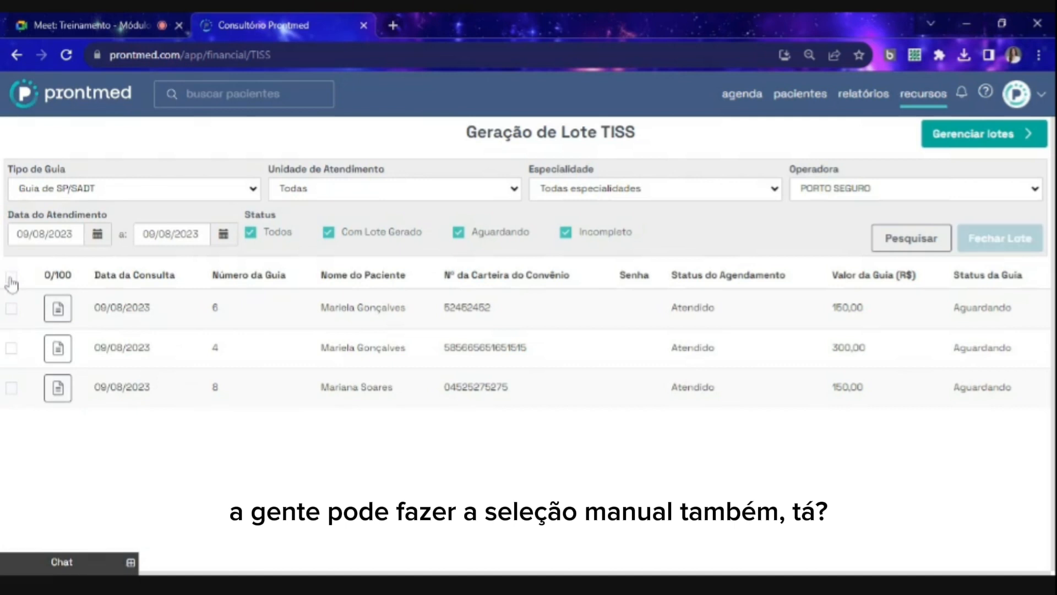
click(12, 309)
click(11, 388)
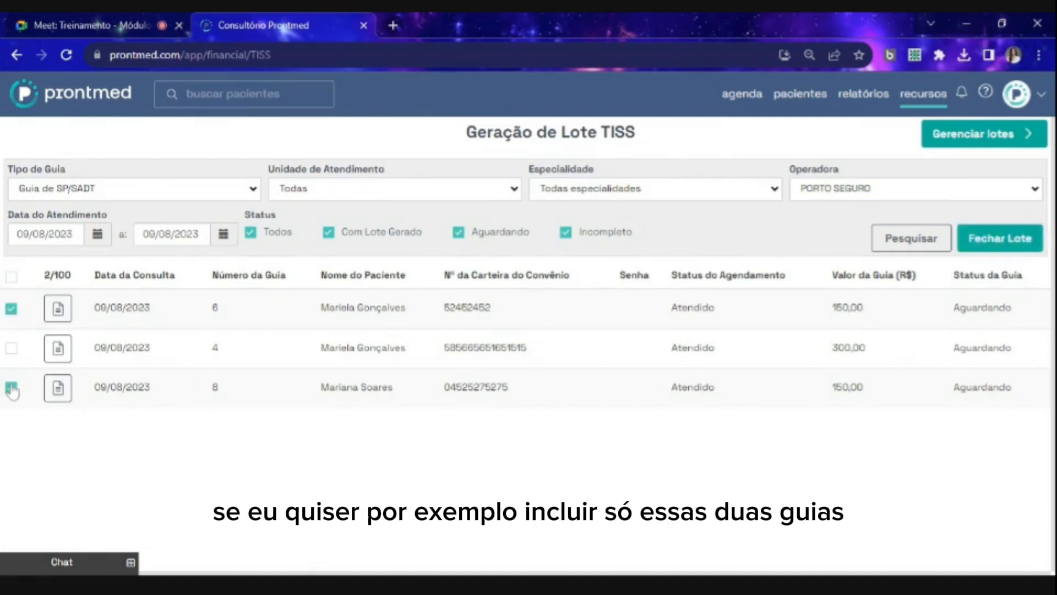
- Select all the listed SP/SADT guides and generate a batch for sending from them
click(11, 277)
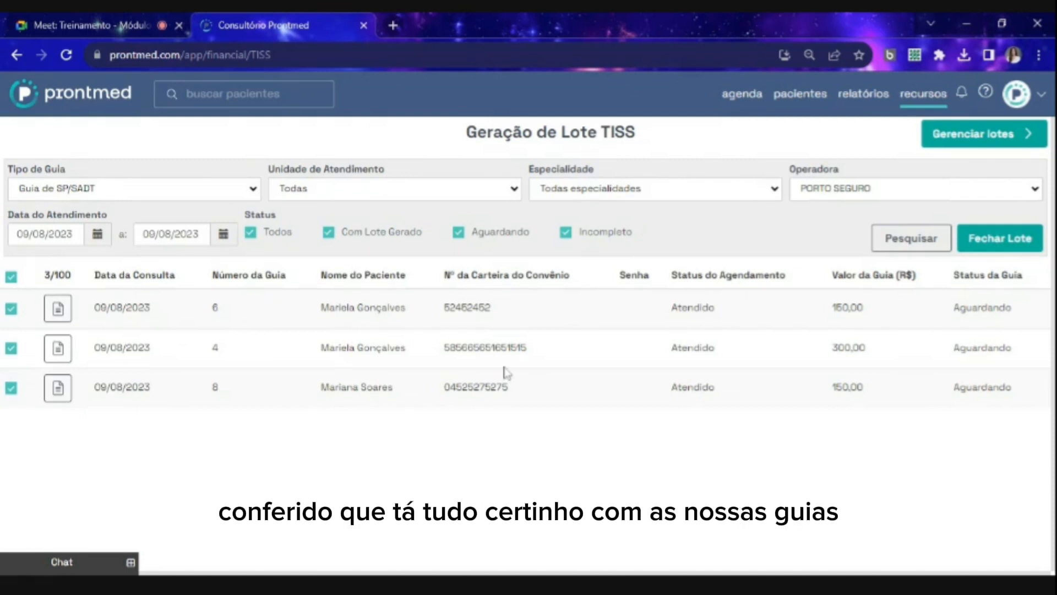
click(1015, 246)
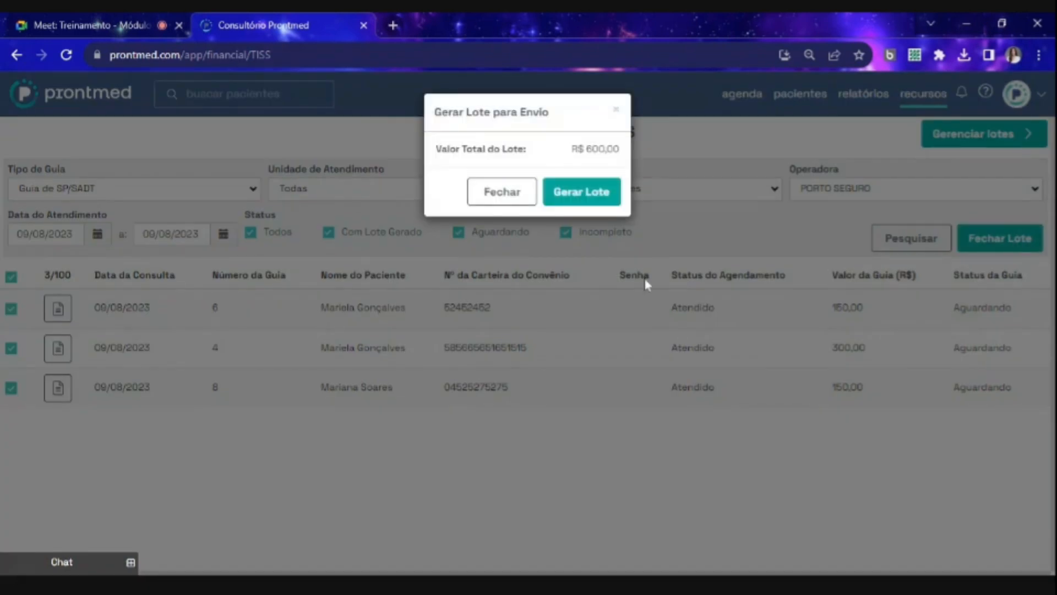
click(582, 197)
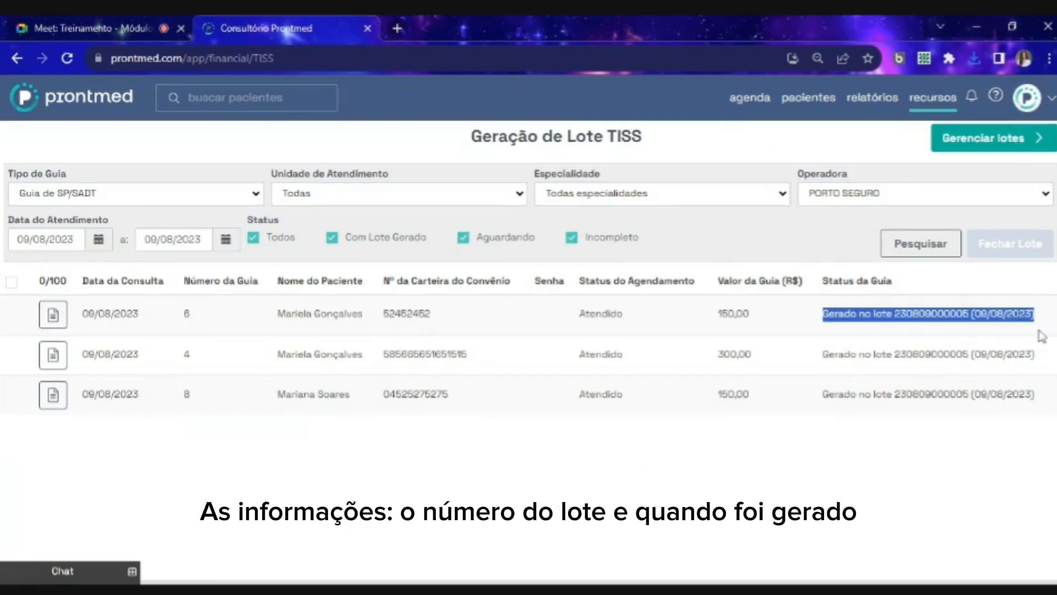
click(966, 322)
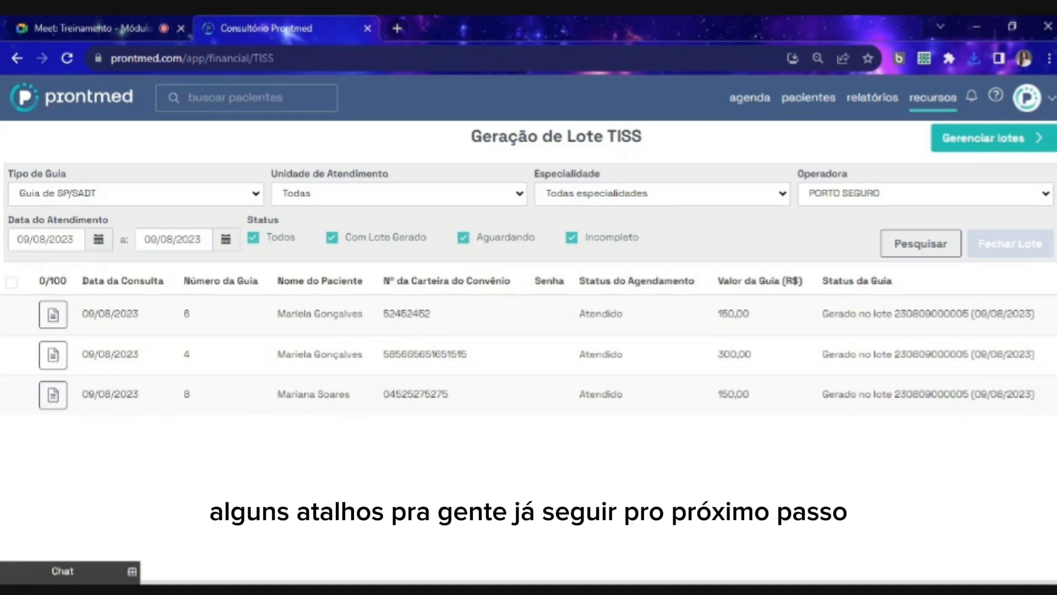
- Go to batch management and search for SP/SADT batches with operator PORTO SEGURO and all service units
click(1002, 141)
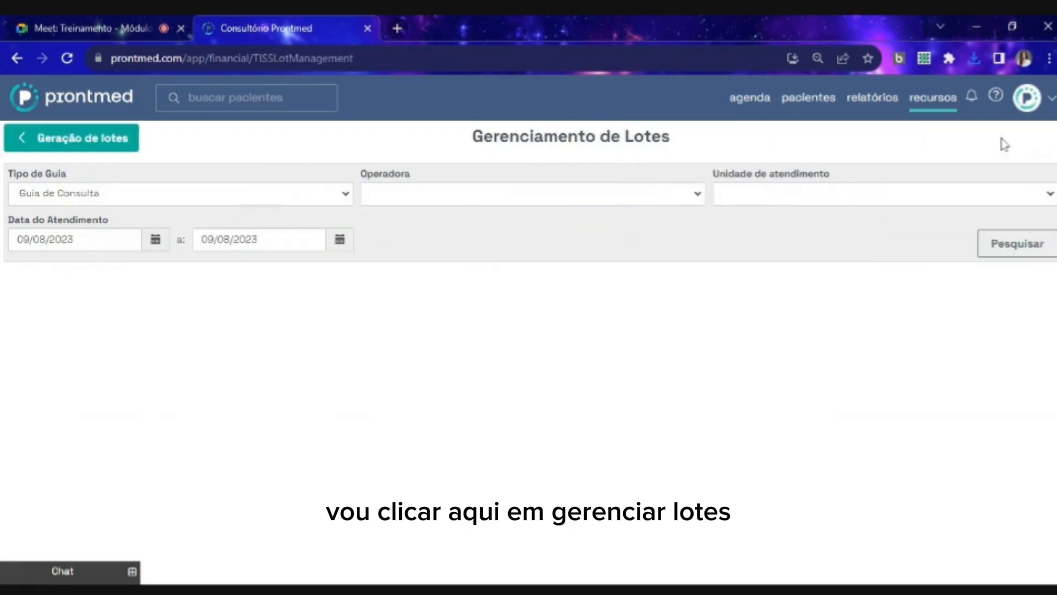
click(334, 202)
click(236, 230)
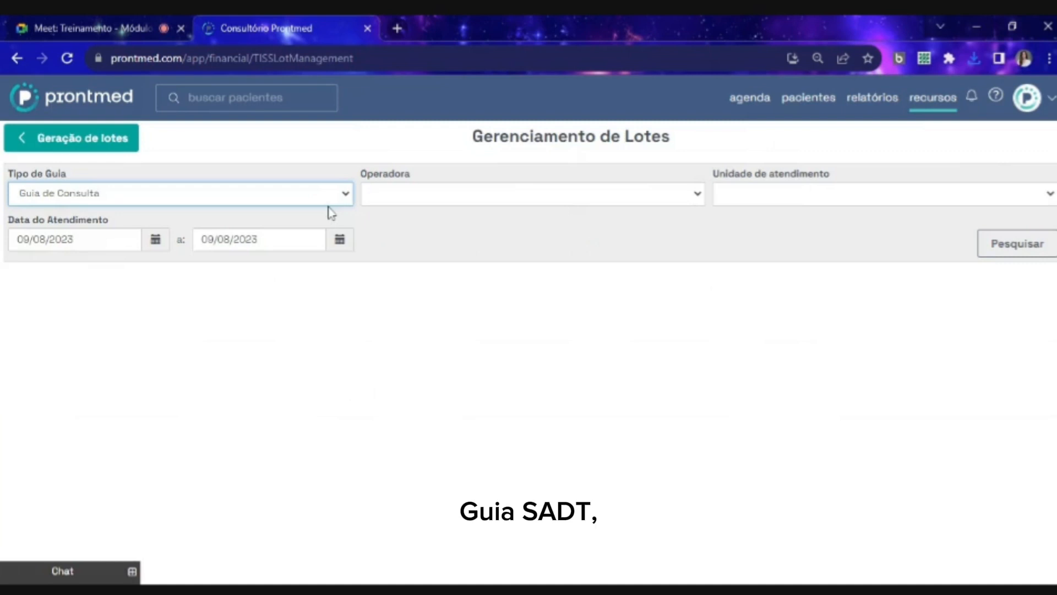
click(423, 196)
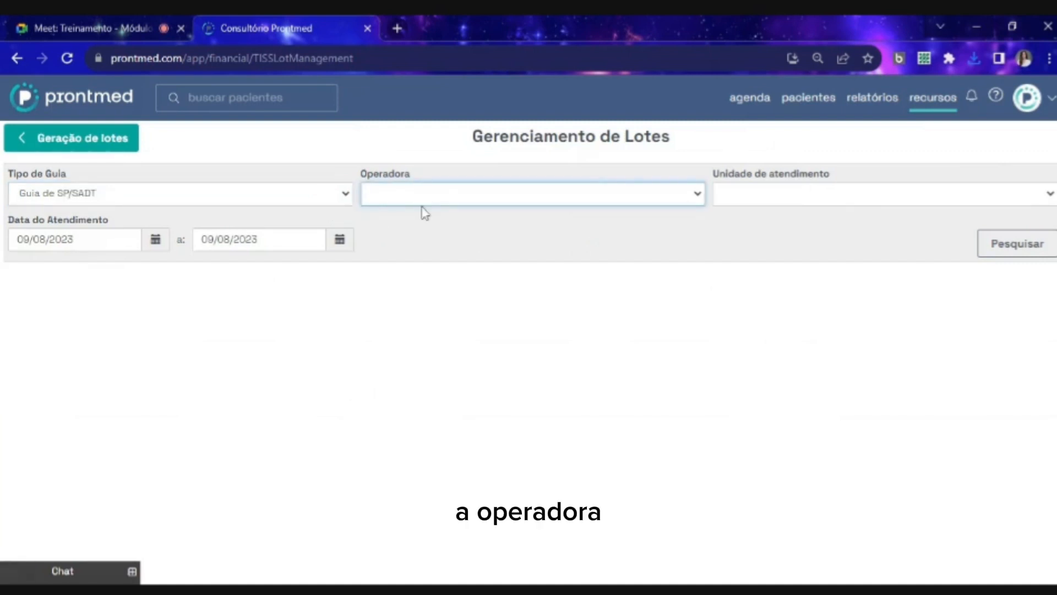
click(423, 212)
click(793, 199)
click(782, 229)
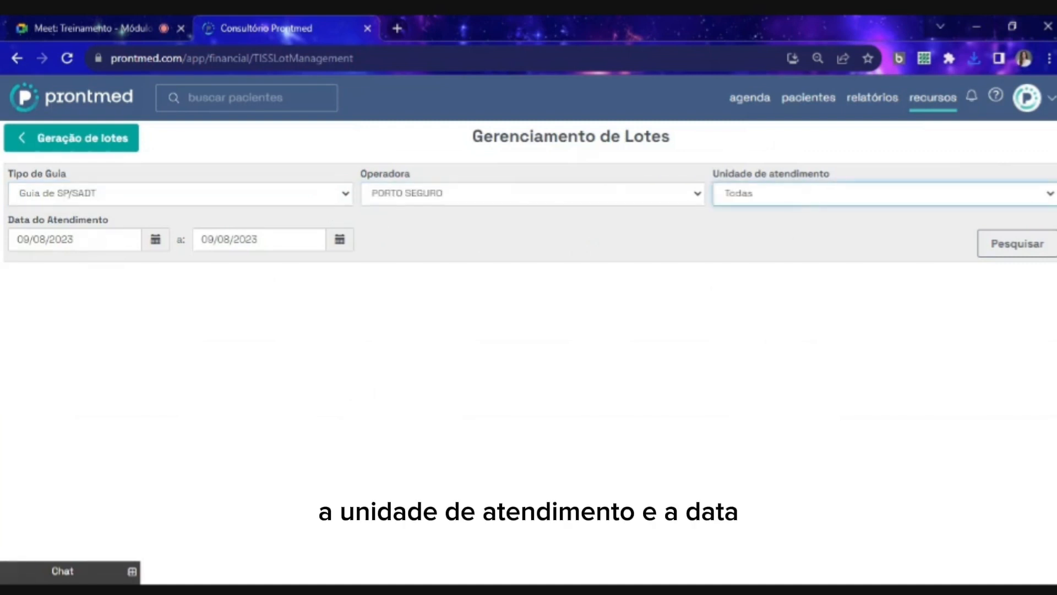
click(1029, 249)
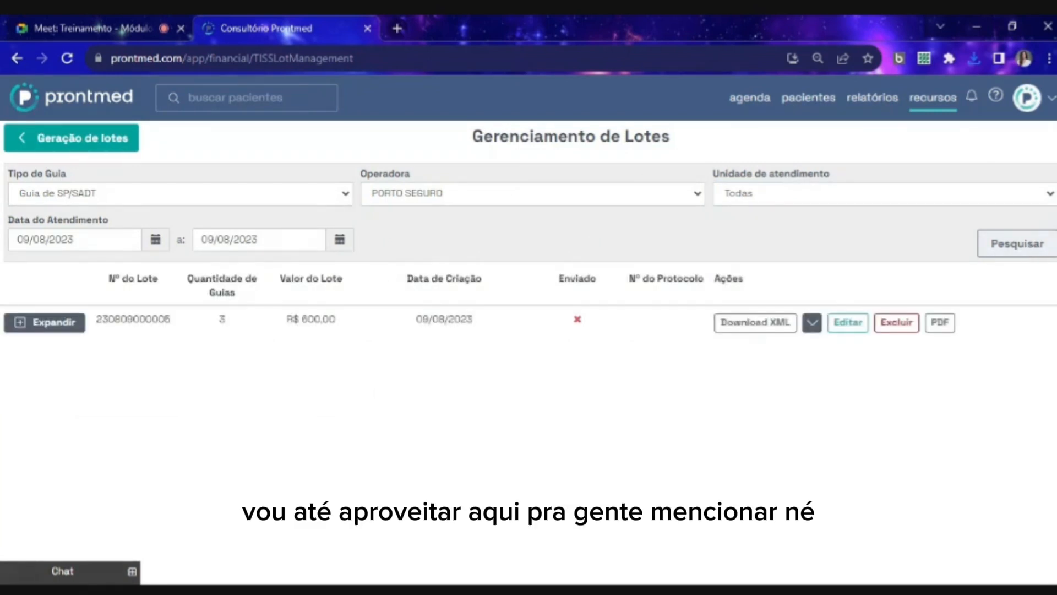
- Check the XML download versions offered for the SP/SADT batch and review the guides it contains
click(812, 330)
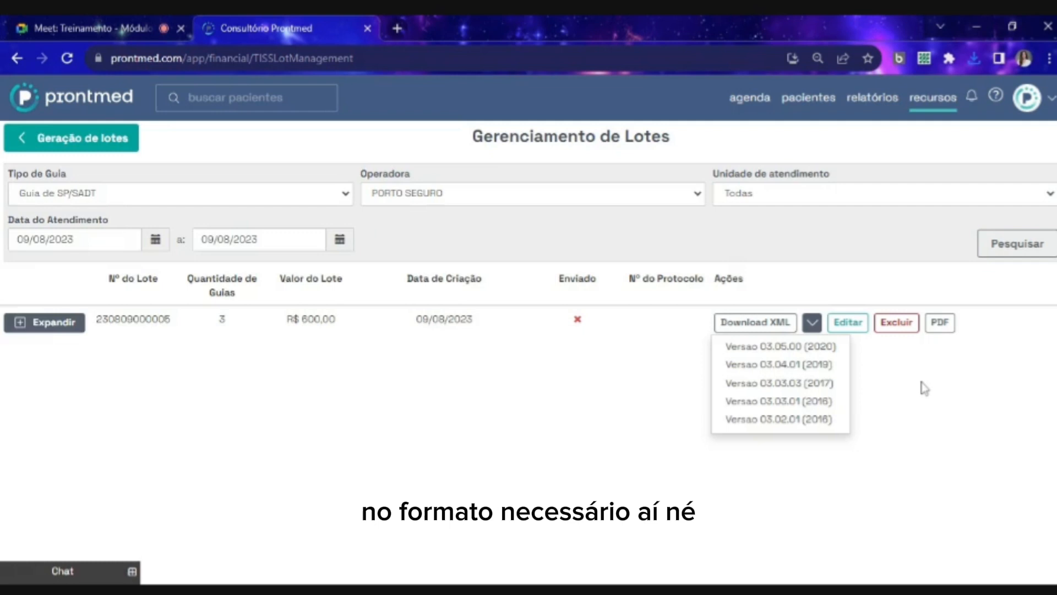
click(812, 325)
click(812, 324)
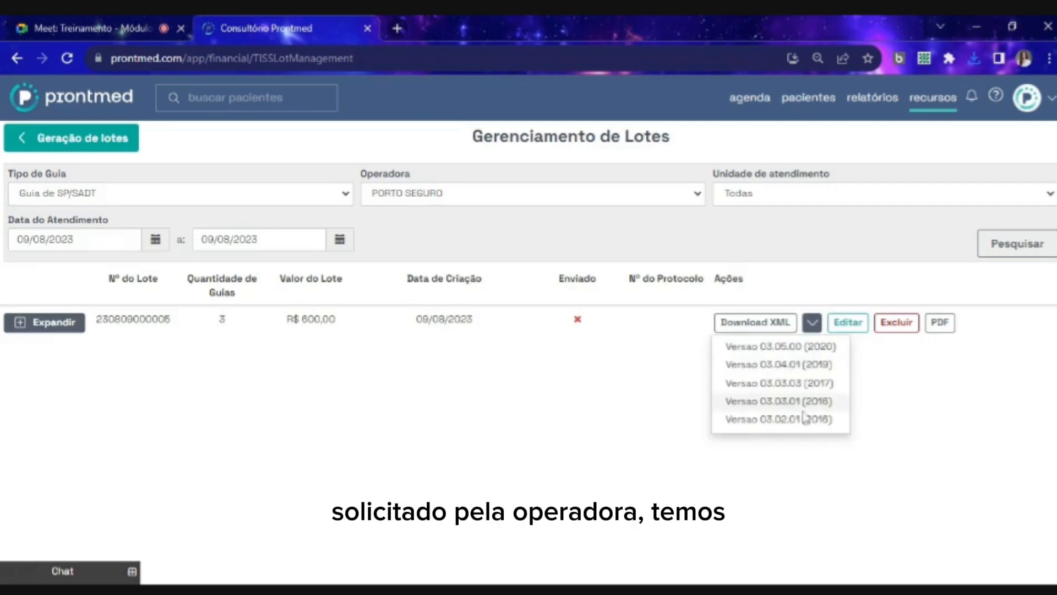
click(930, 372)
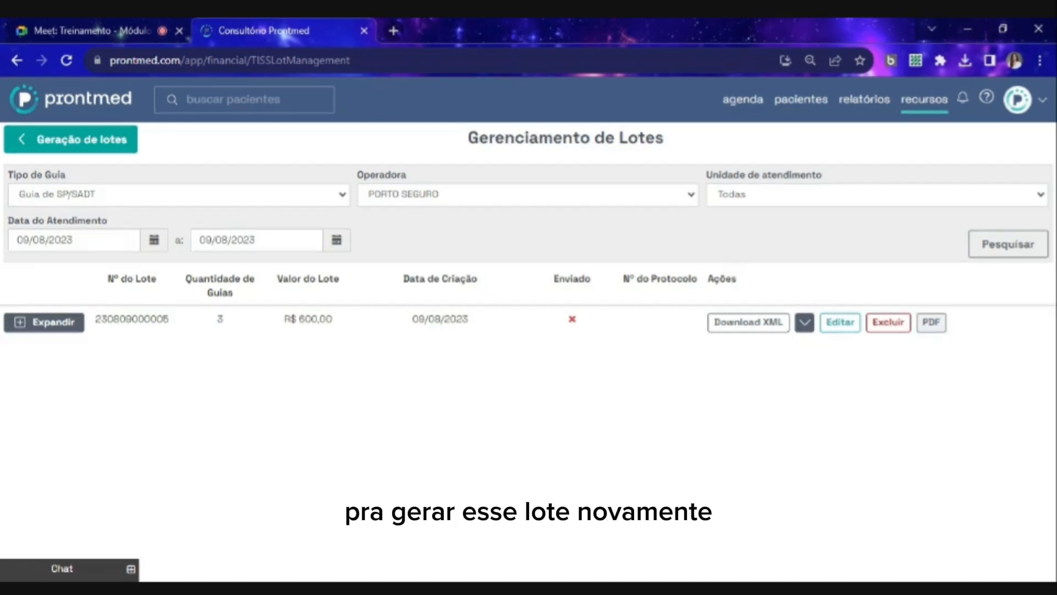
click(47, 325)
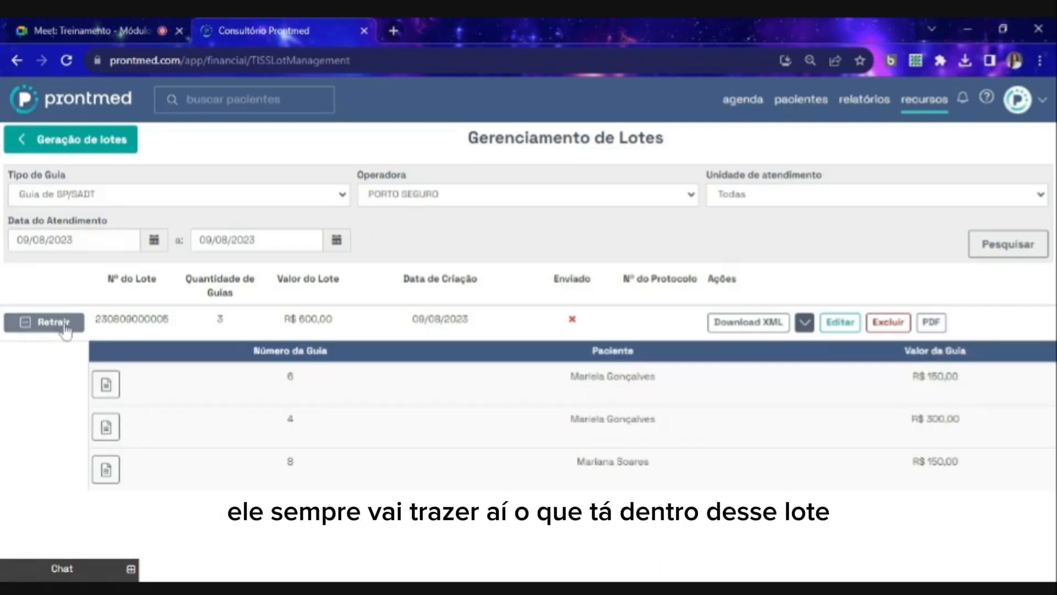
click(66, 330)
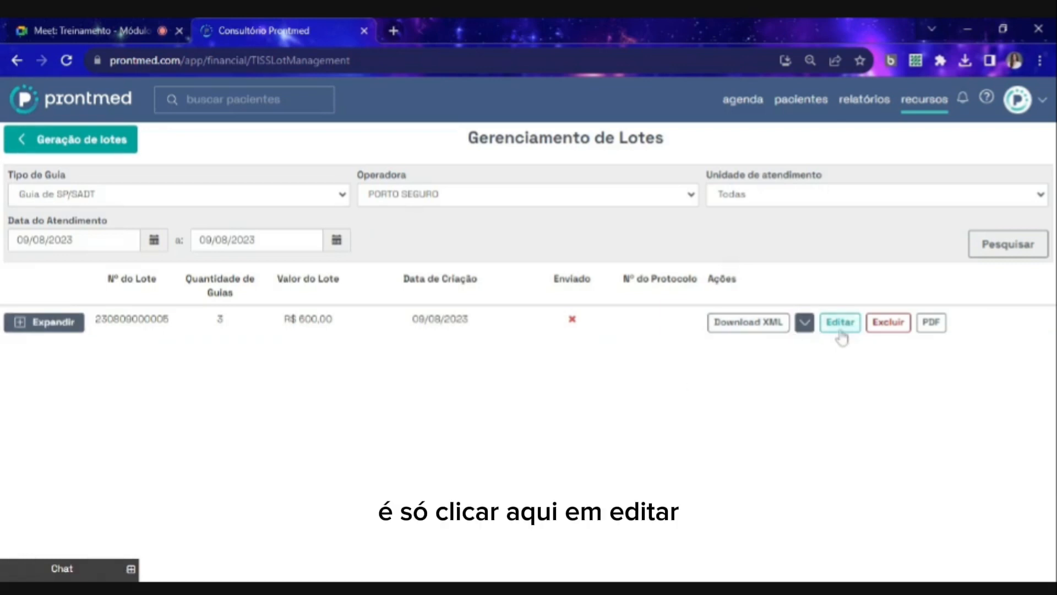
- Edit the SP/SADT batch to mark it as sent with protocol number 000000002, and save it
click(841, 322)
click(573, 320)
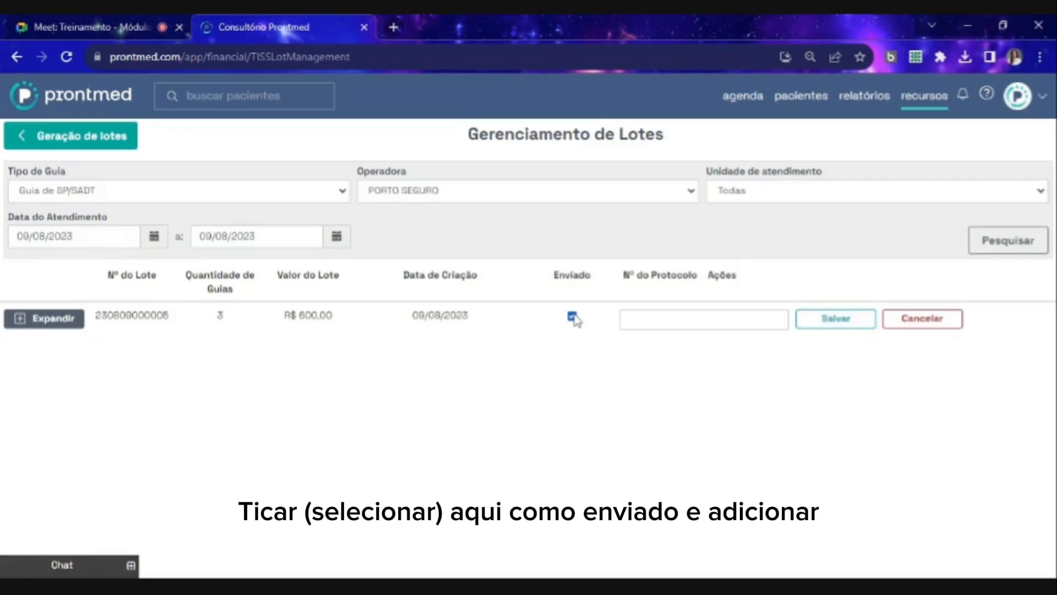
click(629, 320)
text(000000002)
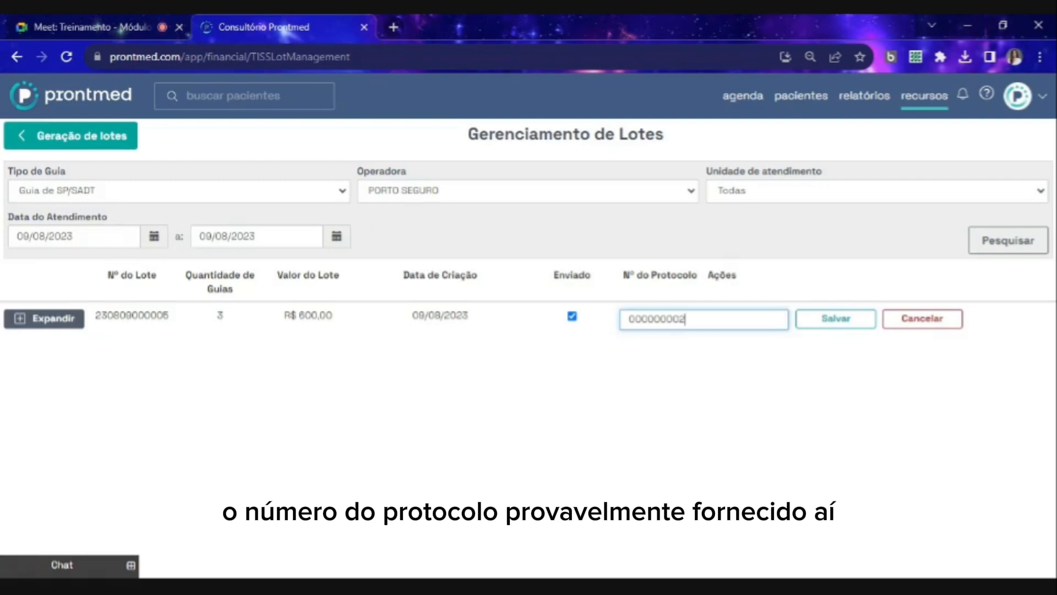
click(836, 321)
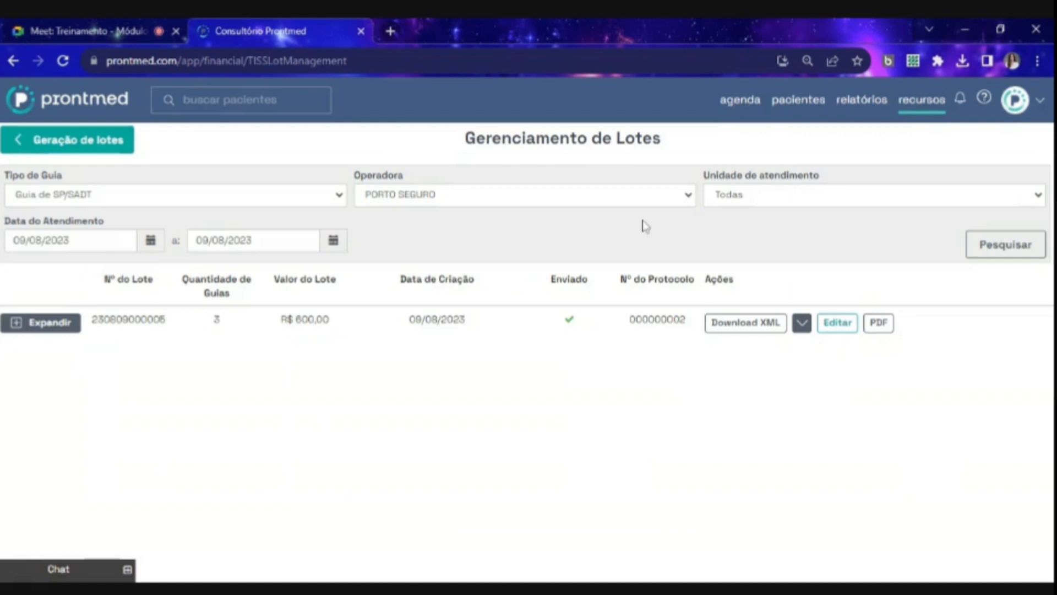
- Return to the agenda, browse the platform usage guides, and open the Módulo de Faturamento manual
click(748, 108)
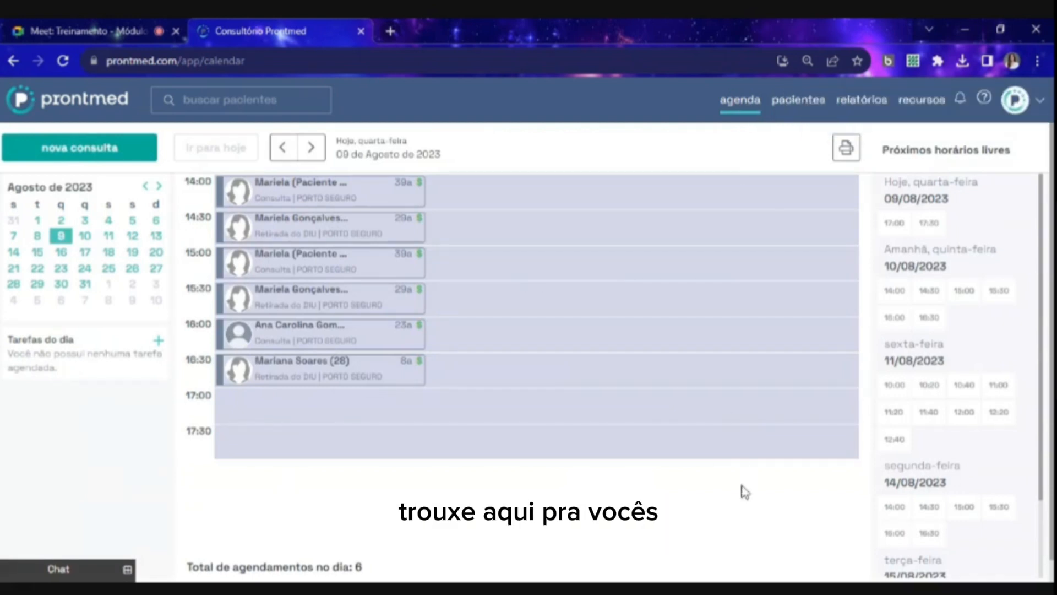
click(1041, 105)
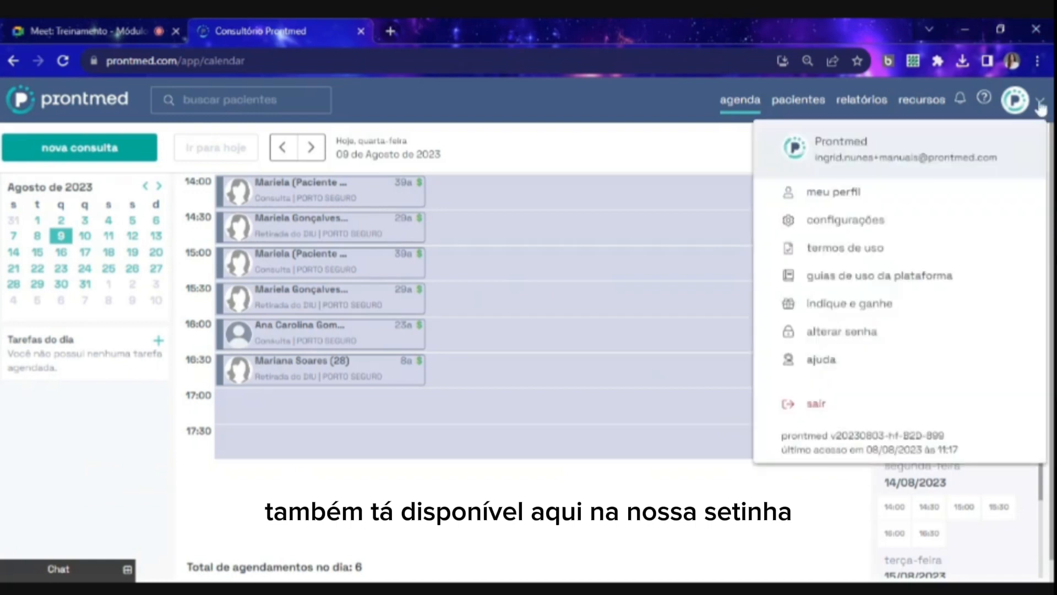
click(875, 273)
scroll(160, 358, down, 3)
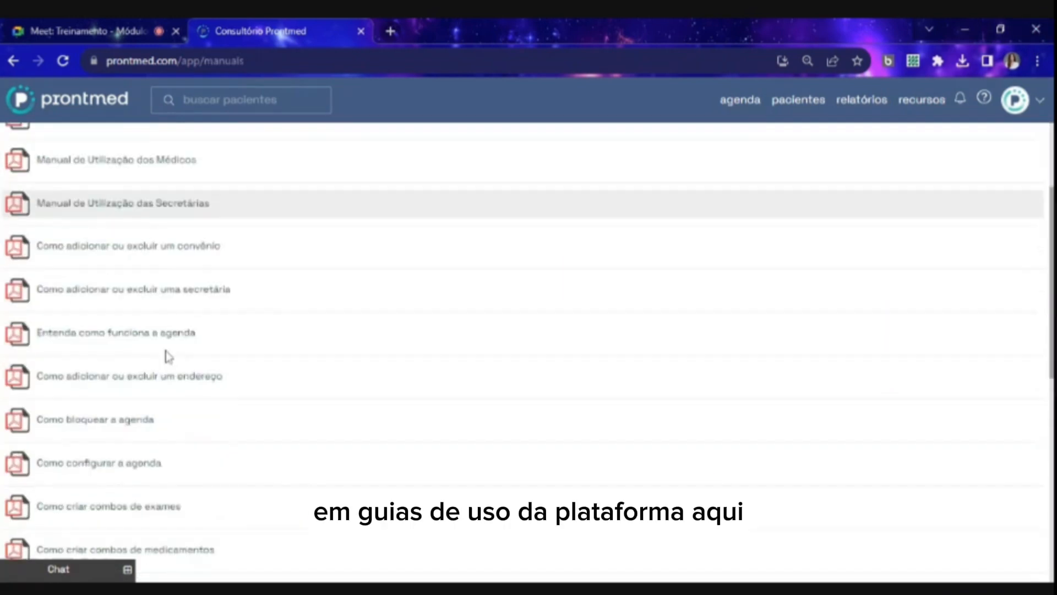
scroll(168, 356, down, 6)
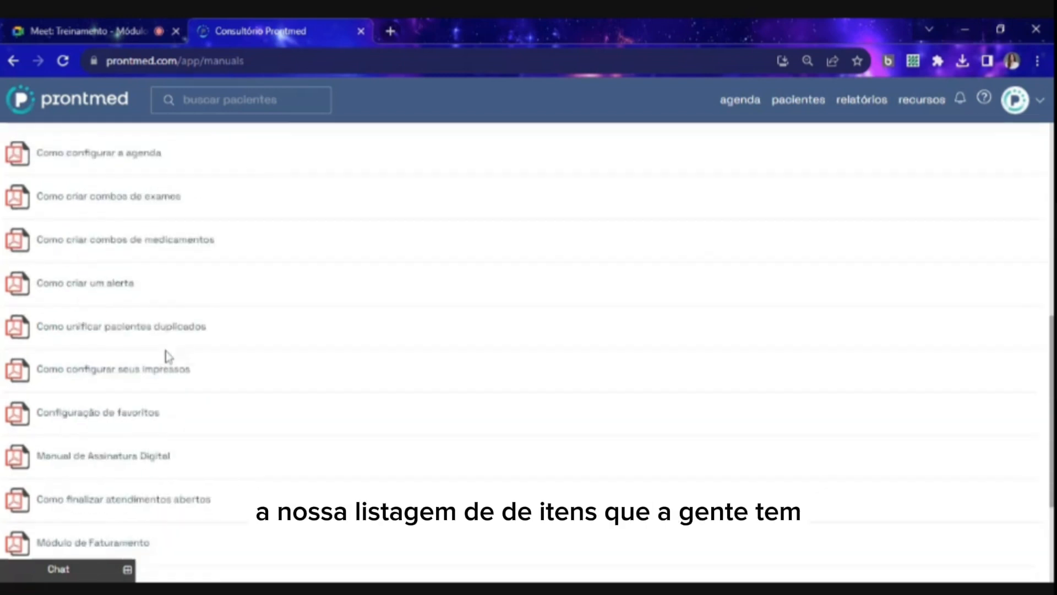
scroll(167, 355, down, 1)
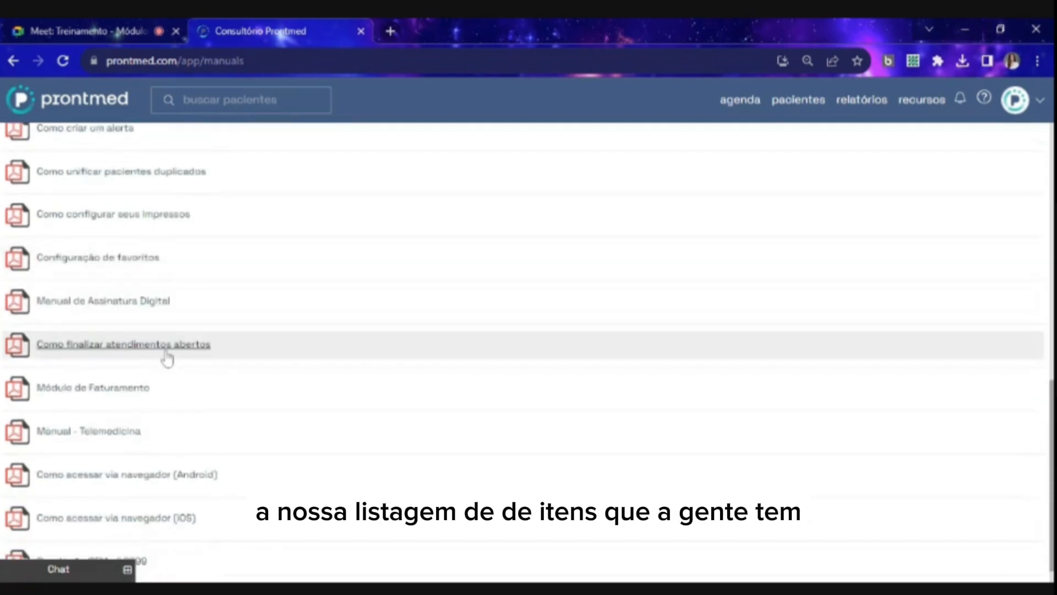
click(104, 396)
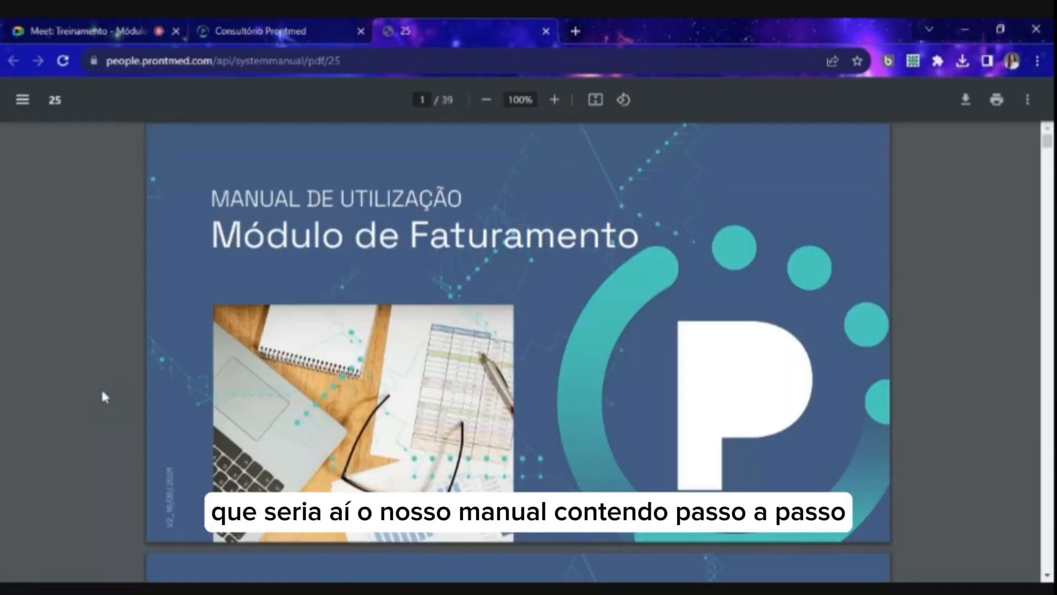
- Skim the opening pages of the billing module manual, close it, and return to the agenda
scroll(574, 319, down, 6)
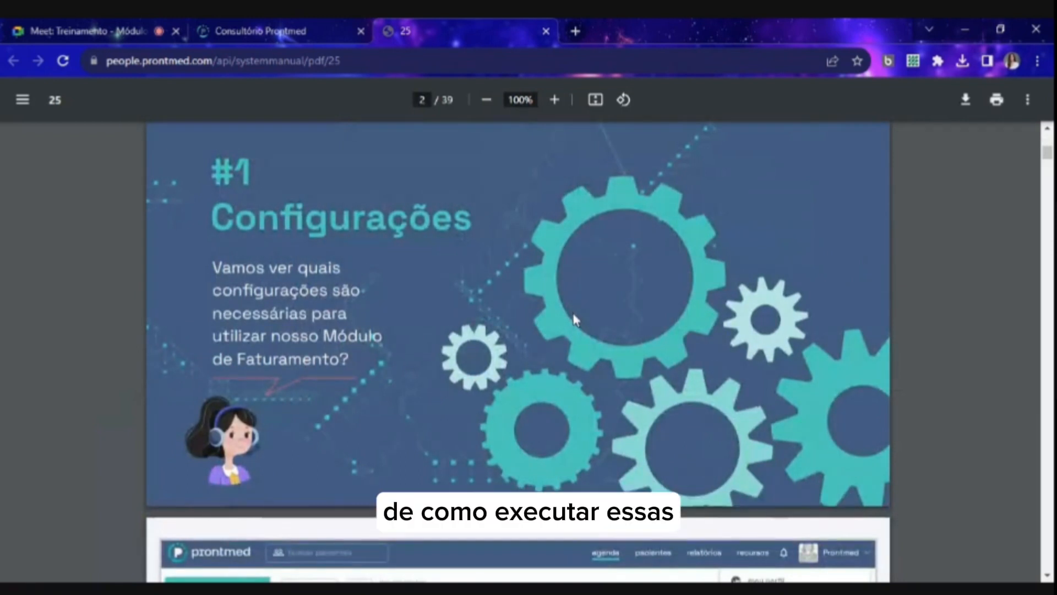
scroll(574, 314, down, 4)
scroll(573, 315, down, 1)
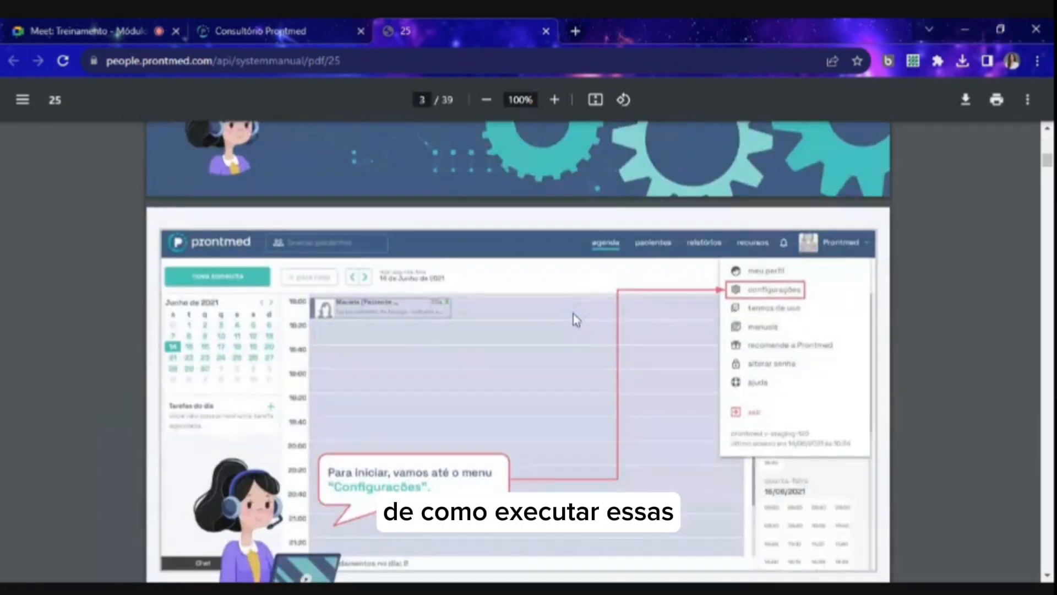
scroll(572, 314, up, 10)
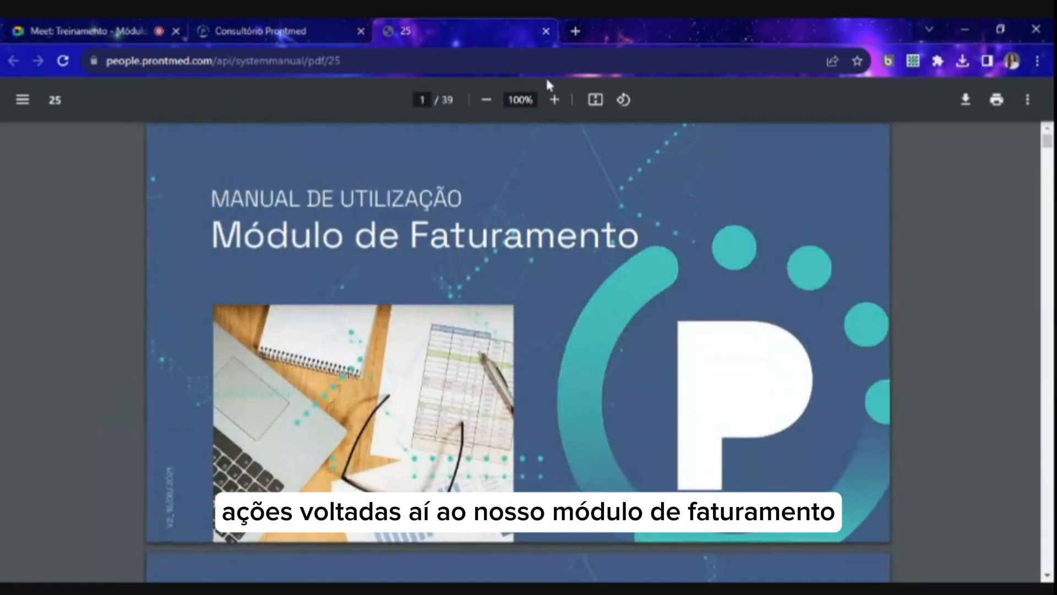
click(545, 31)
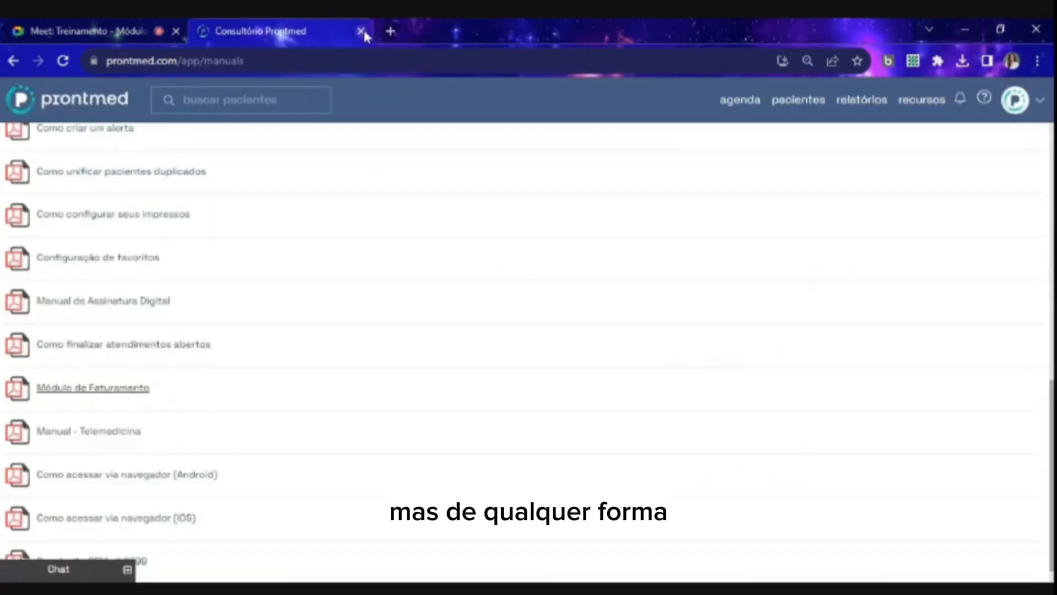
click(740, 99)
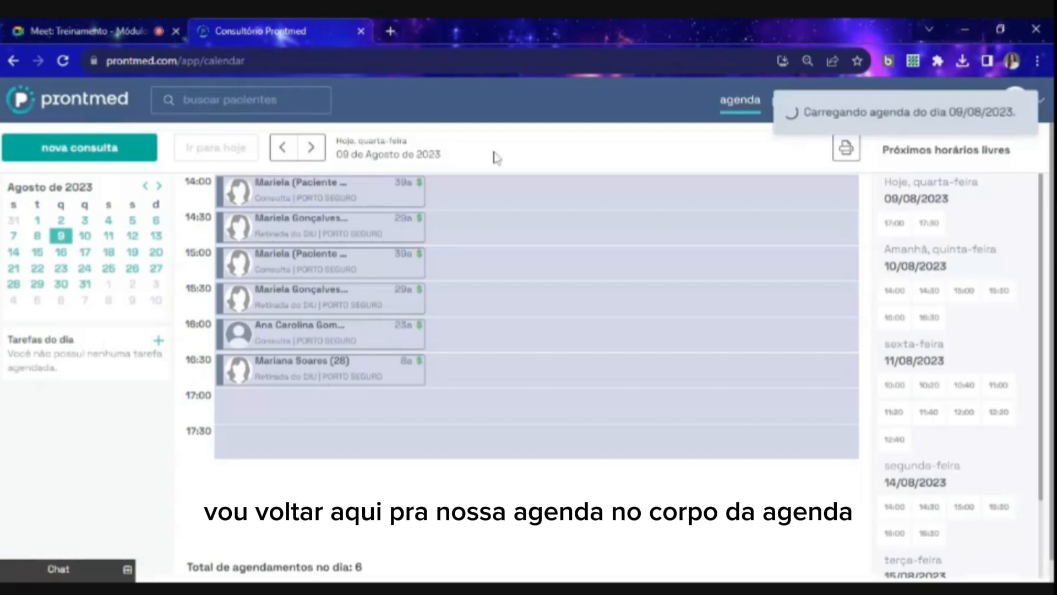